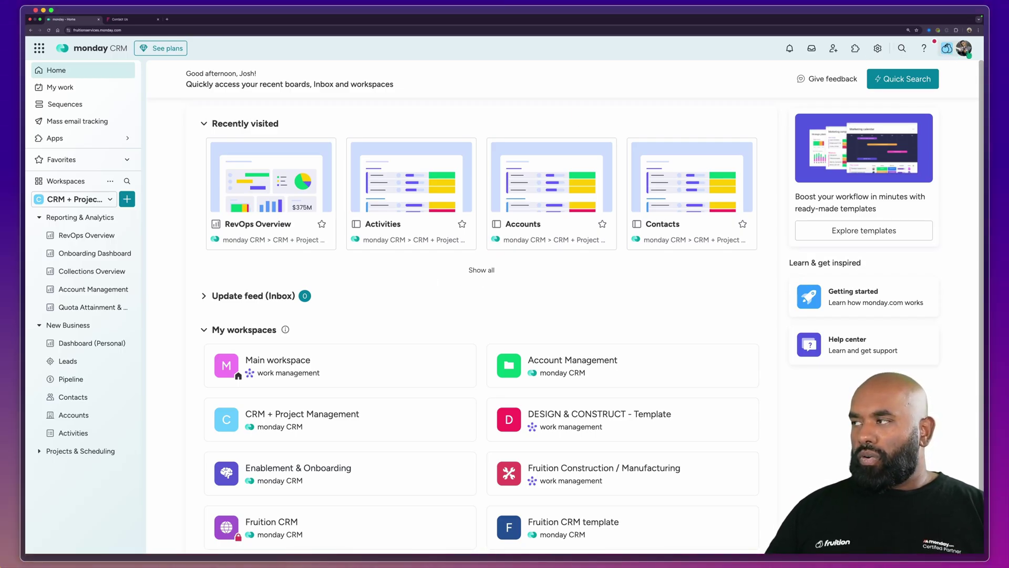
Check the account menu, the search window and notifications filtered to those assigned to me.
left_click(947, 48)
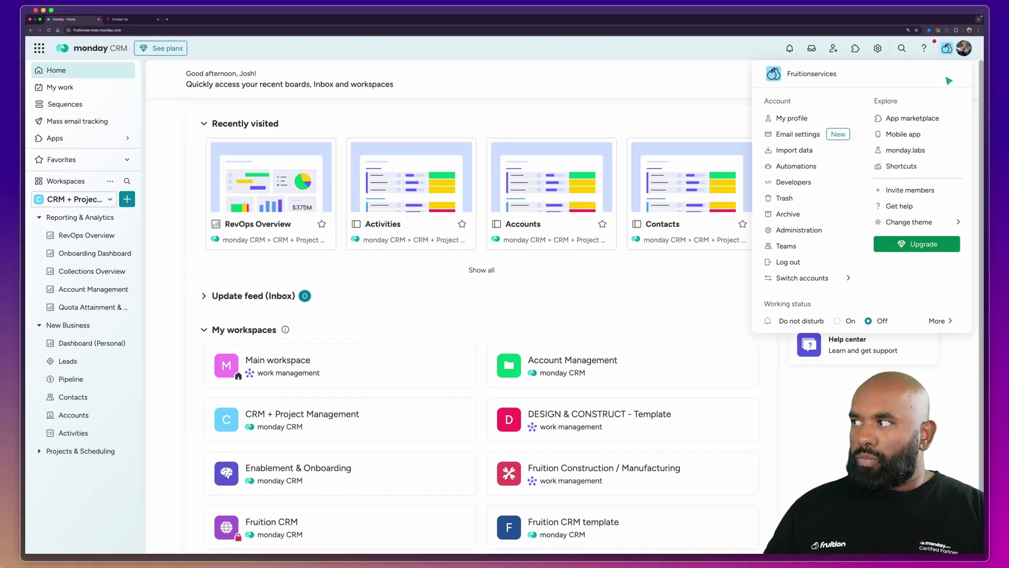
left_click(735, 86)
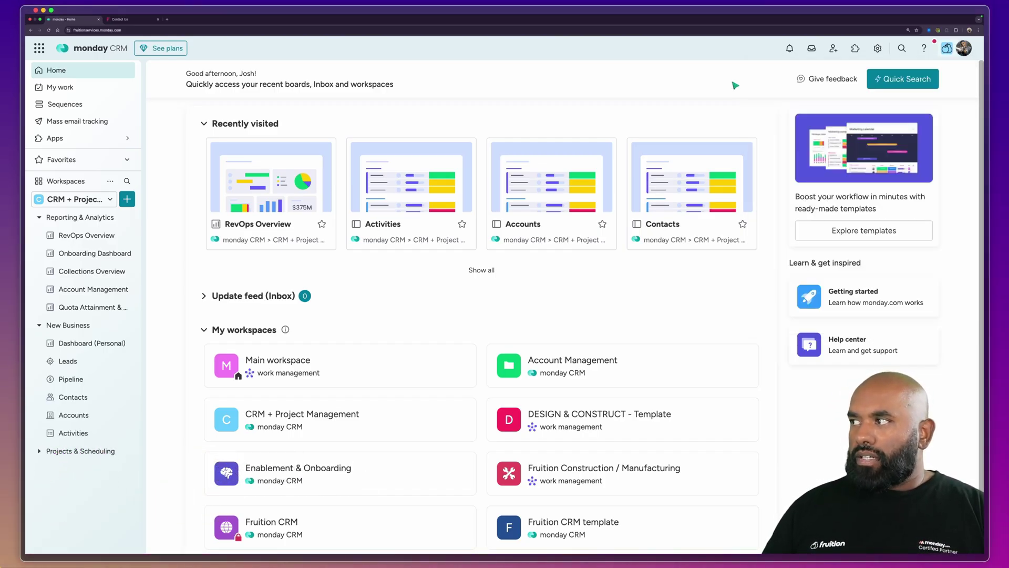
left_click(898, 52)
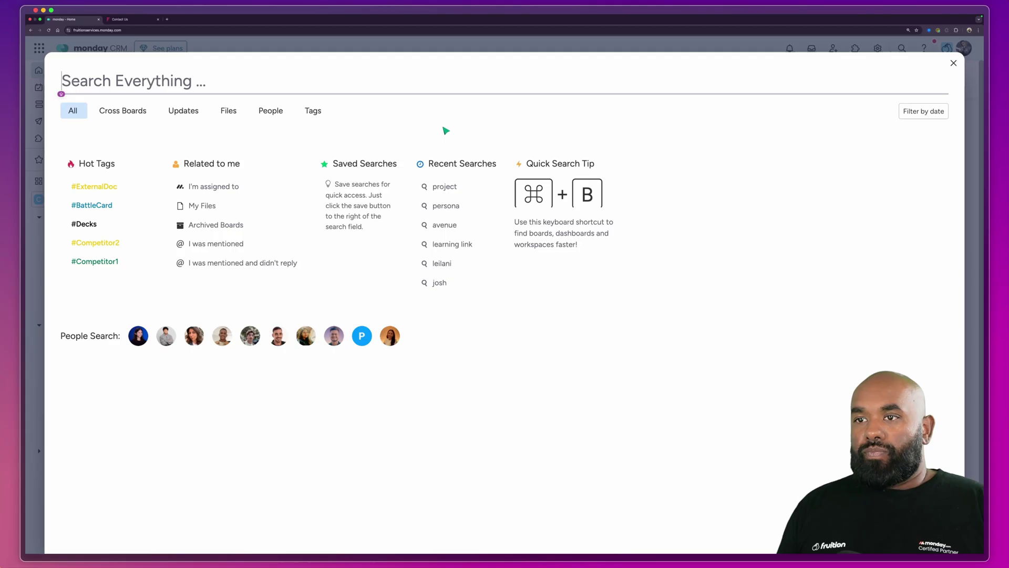
left_click(668, 51)
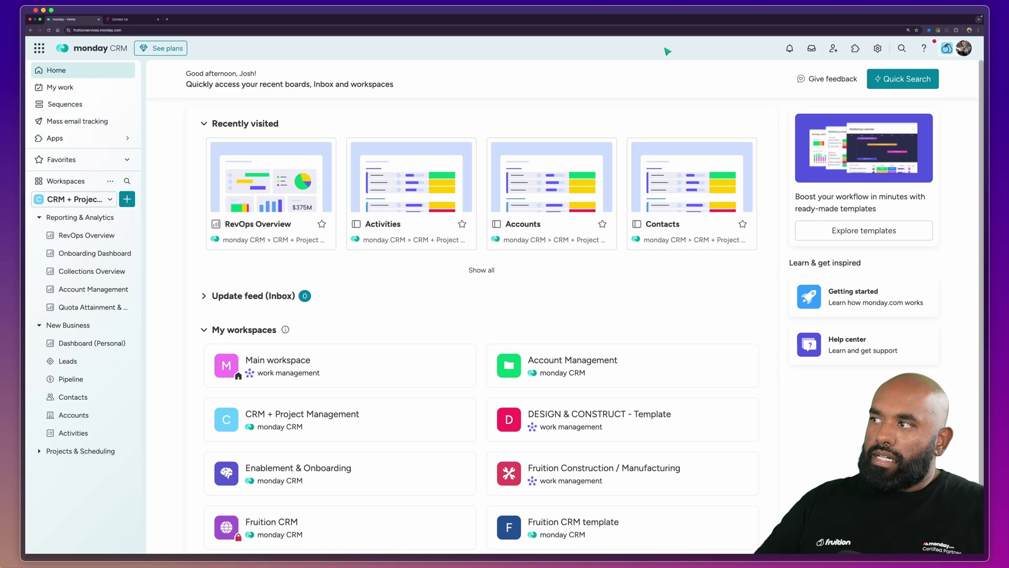
left_click(789, 50)
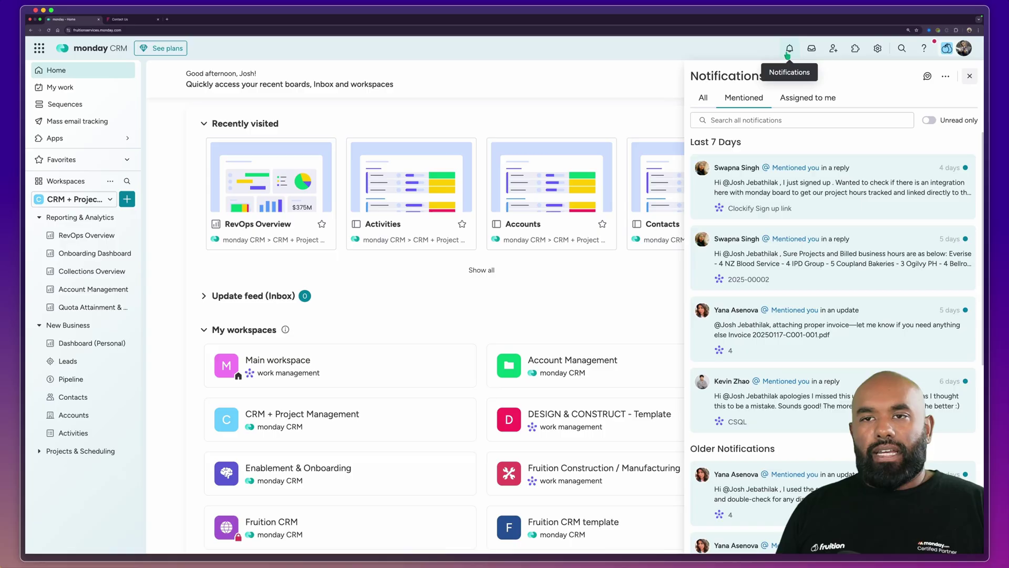
left_click(808, 96)
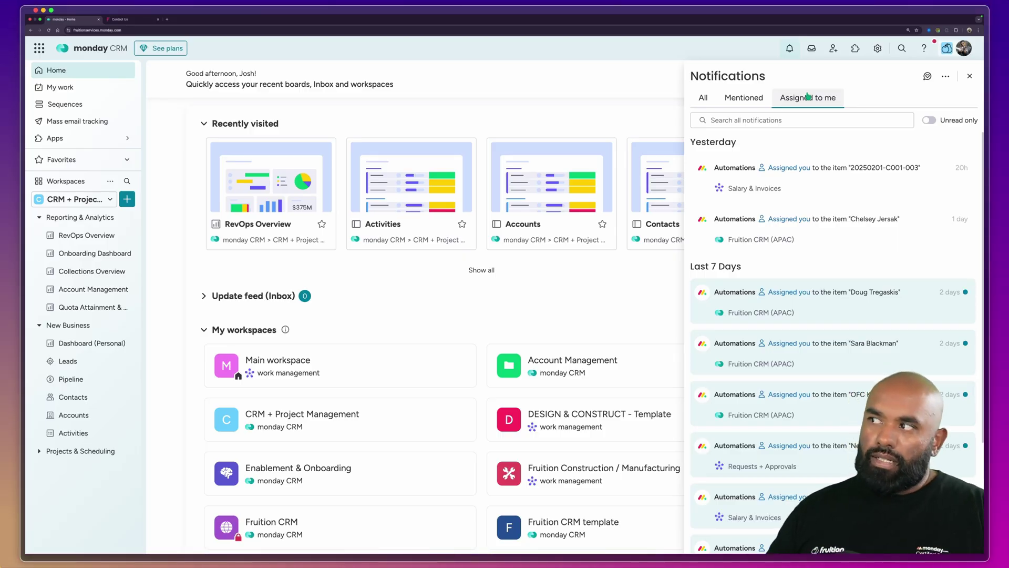
key("Escape")
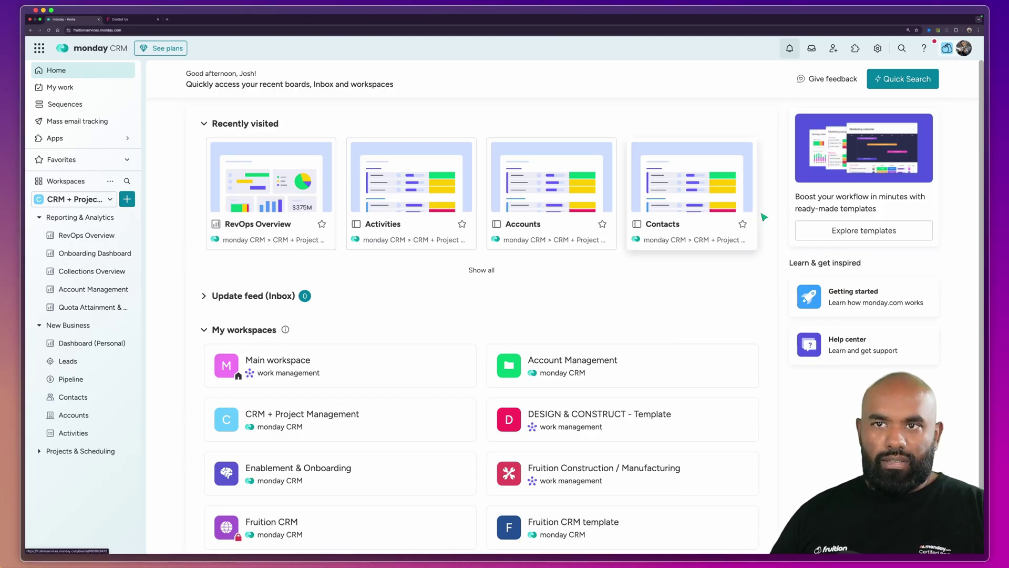
Open My Work with the 34 Overdue items collapsed and review its People customization settings.
left_click(61, 88)
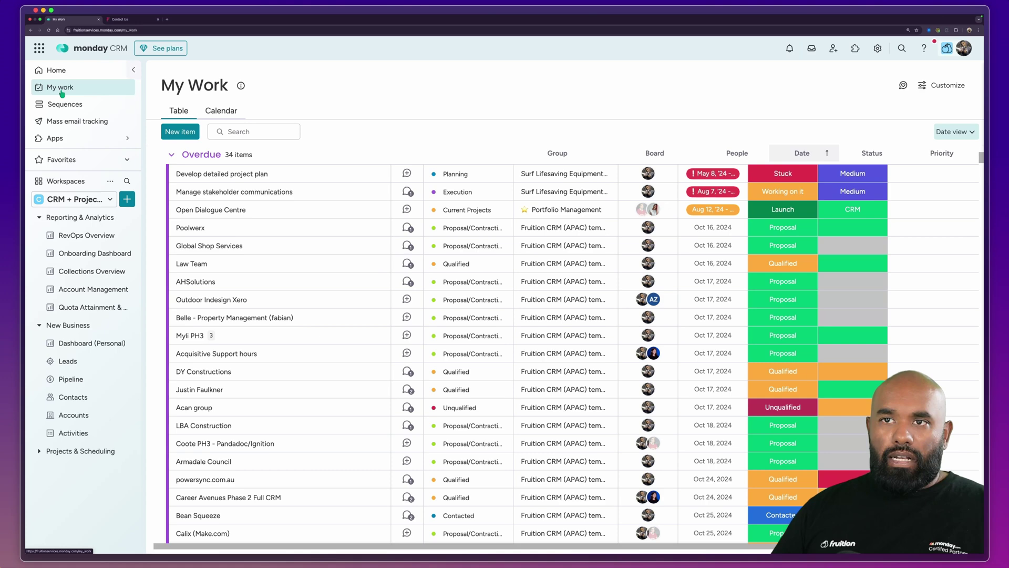
left_click(171, 156)
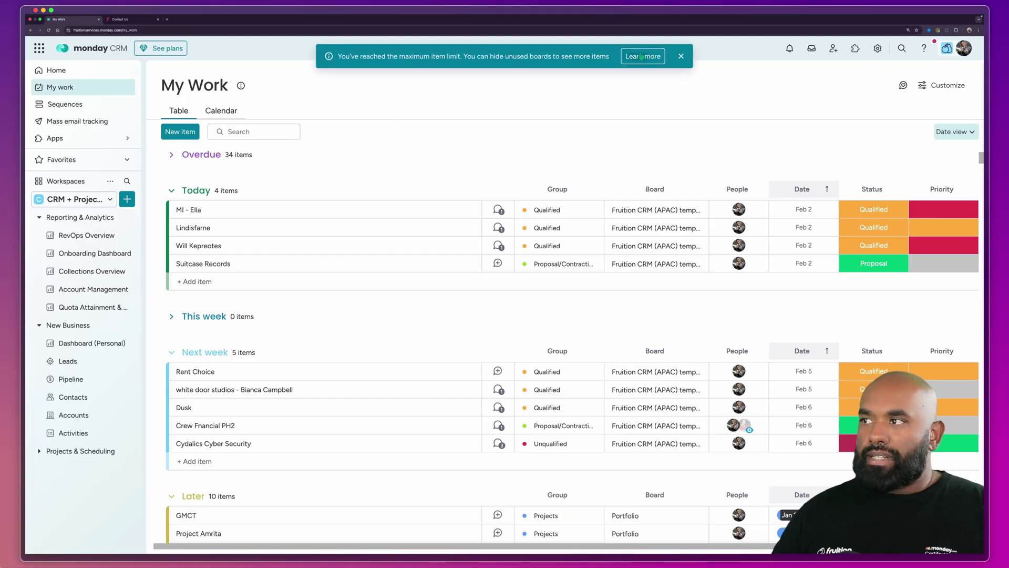
left_click(681, 57)
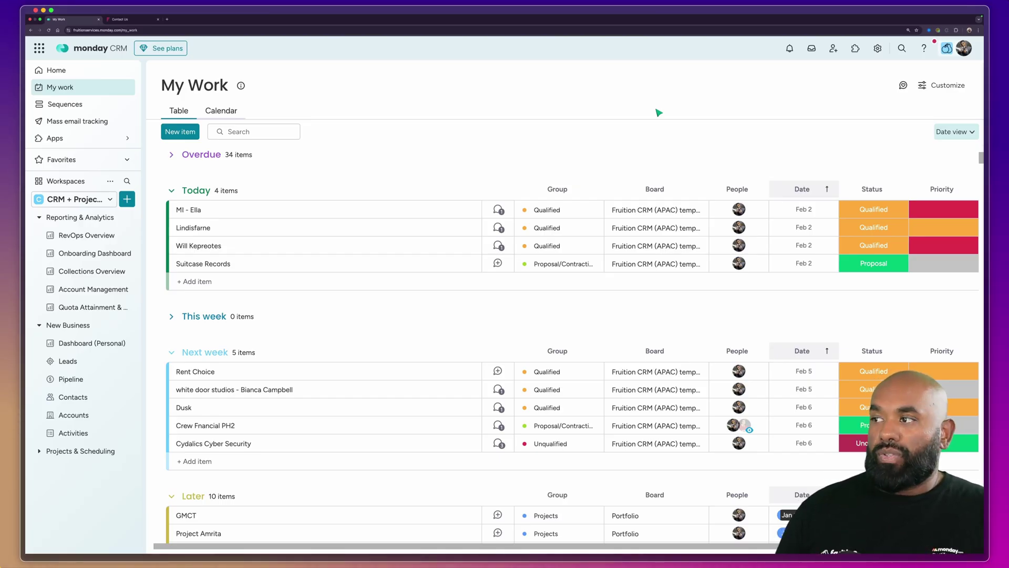
left_click(936, 88)
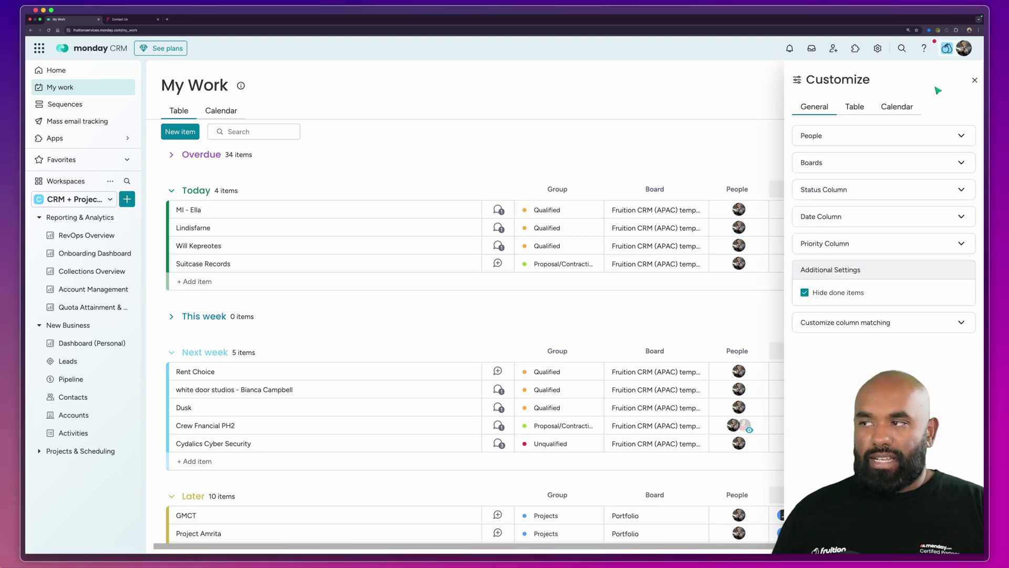
left_click(908, 136)
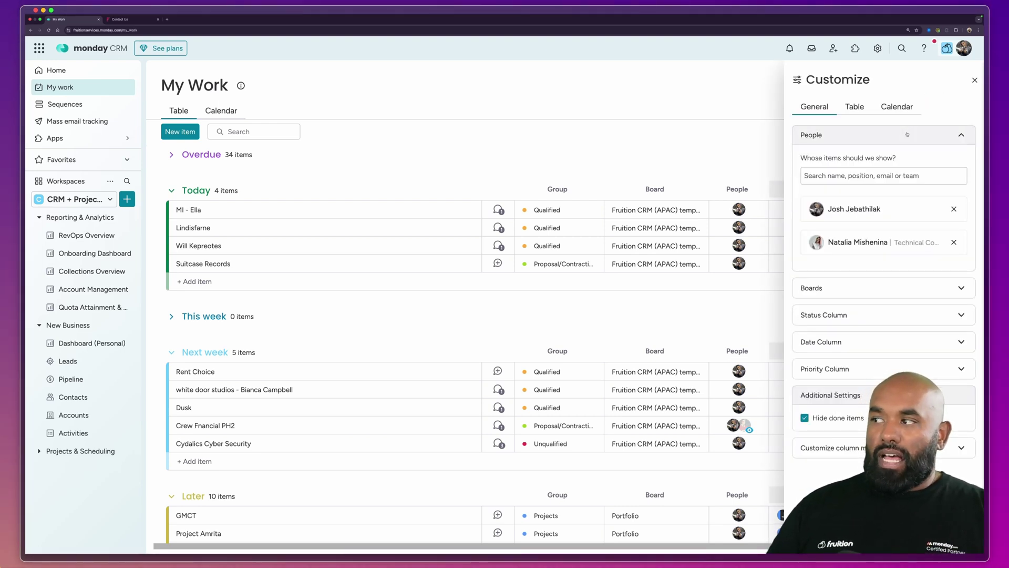
left_click(897, 176)
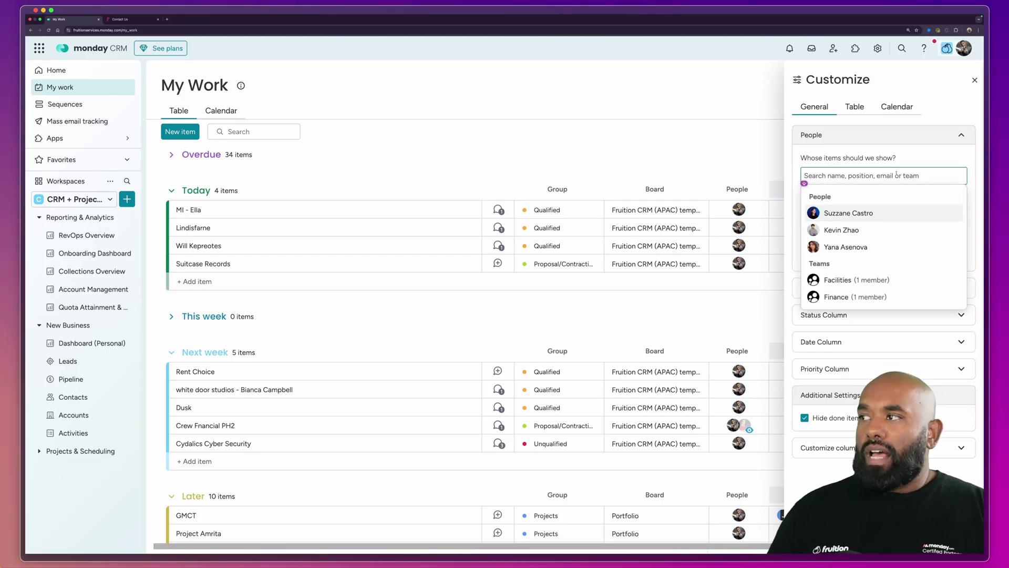
left_click(975, 82)
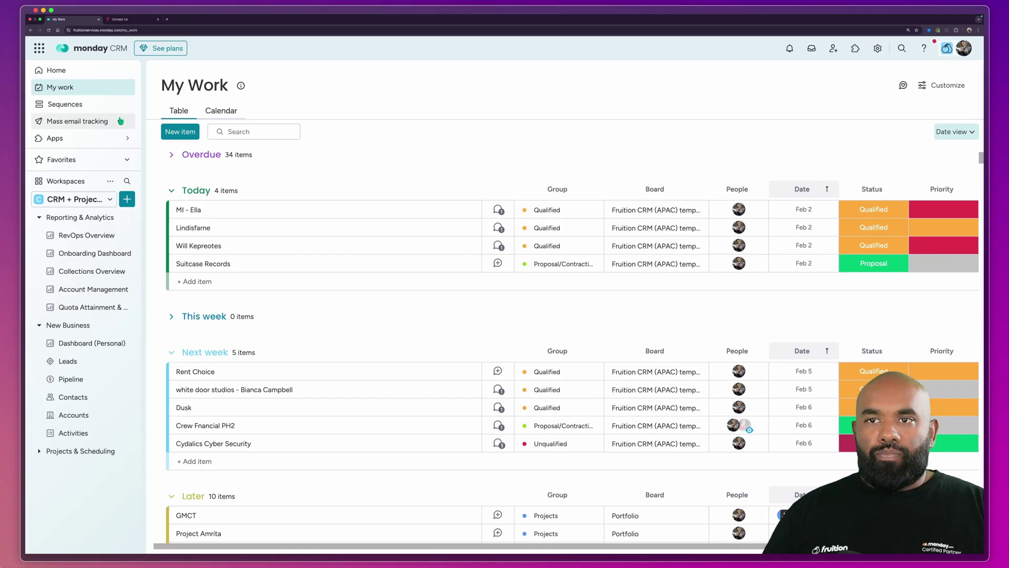
Open the Test sequence from Sequences and briefly check the workspace list.
left_click(76, 110)
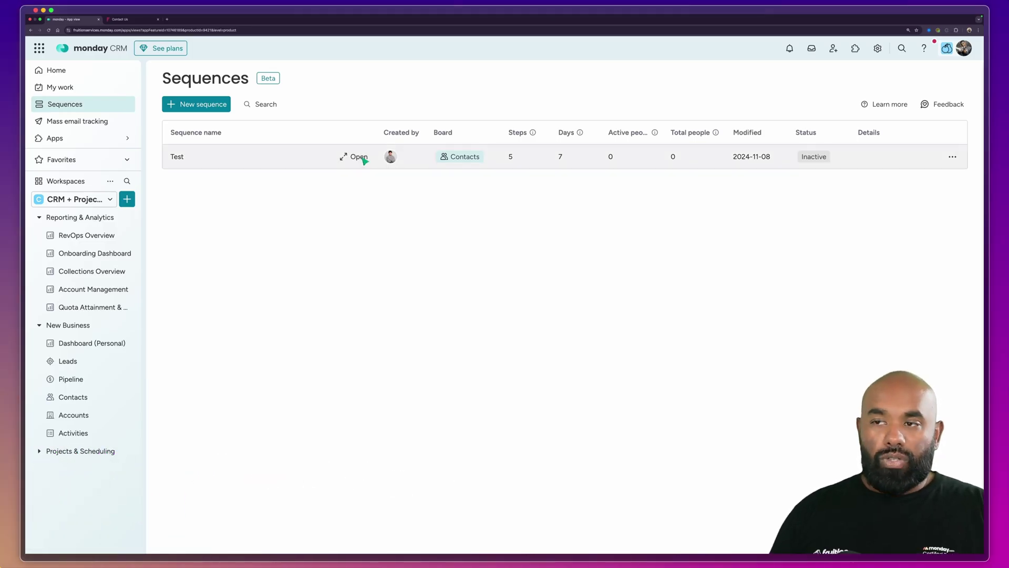
left_click(359, 157)
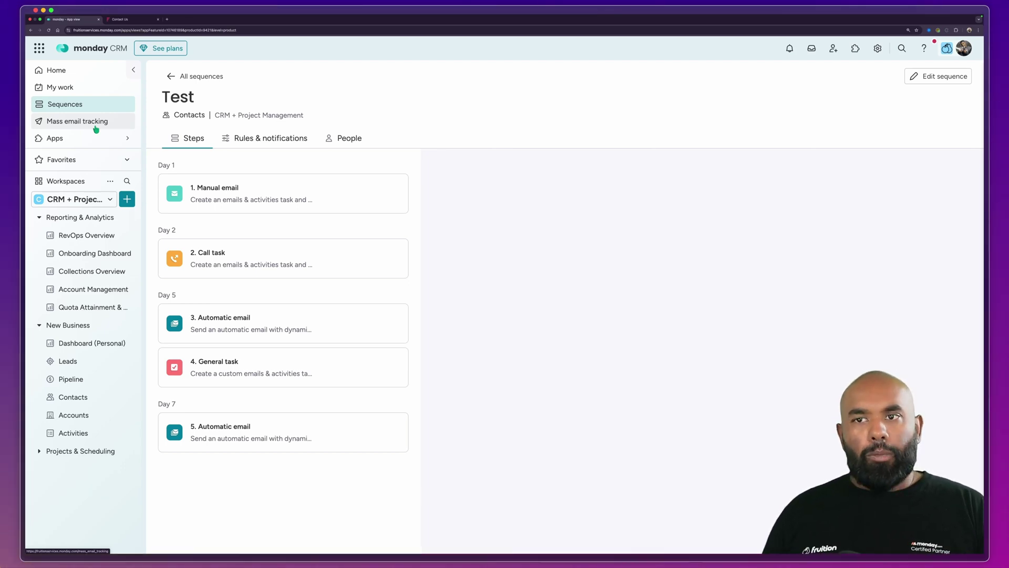
left_click(76, 198)
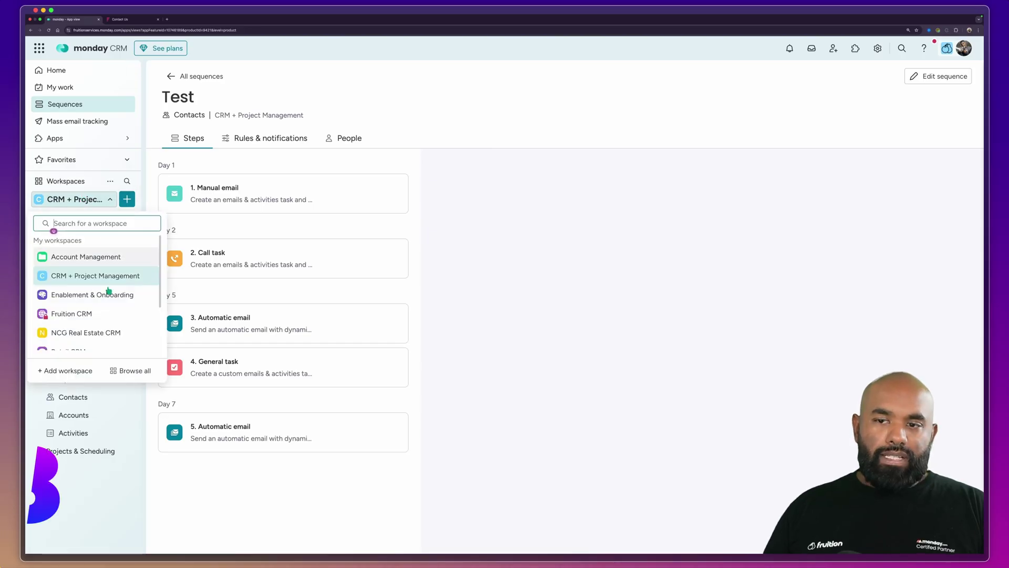
left_click(471, 277)
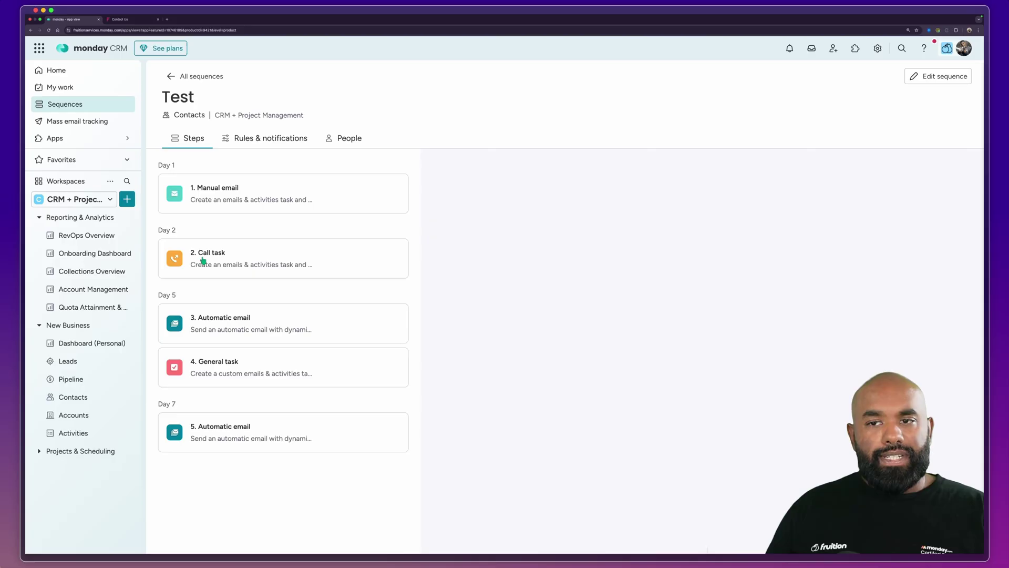
Open the RevOps Overview dashboard and scroll through its pipeline, bookings and collections widgets.
left_click(105, 237)
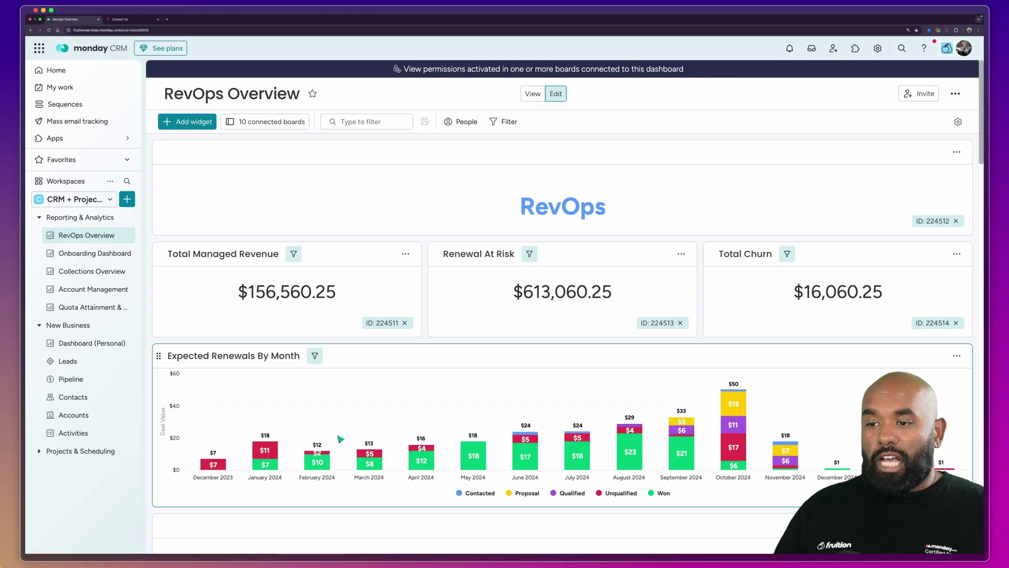
scroll(387, 435, "down", 1)
scroll(387, 435, "down", 5)
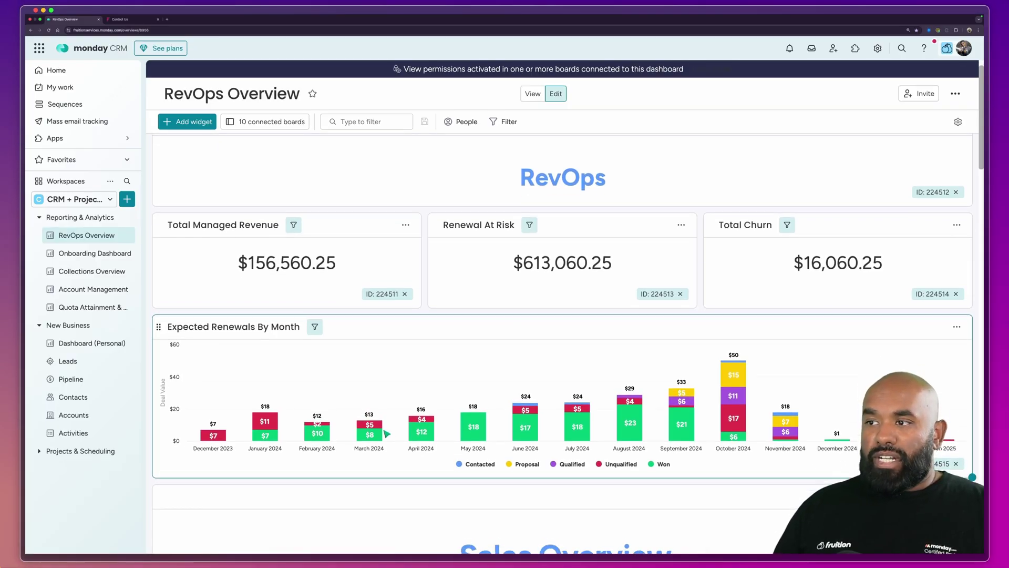
scroll(385, 431, "down", 8)
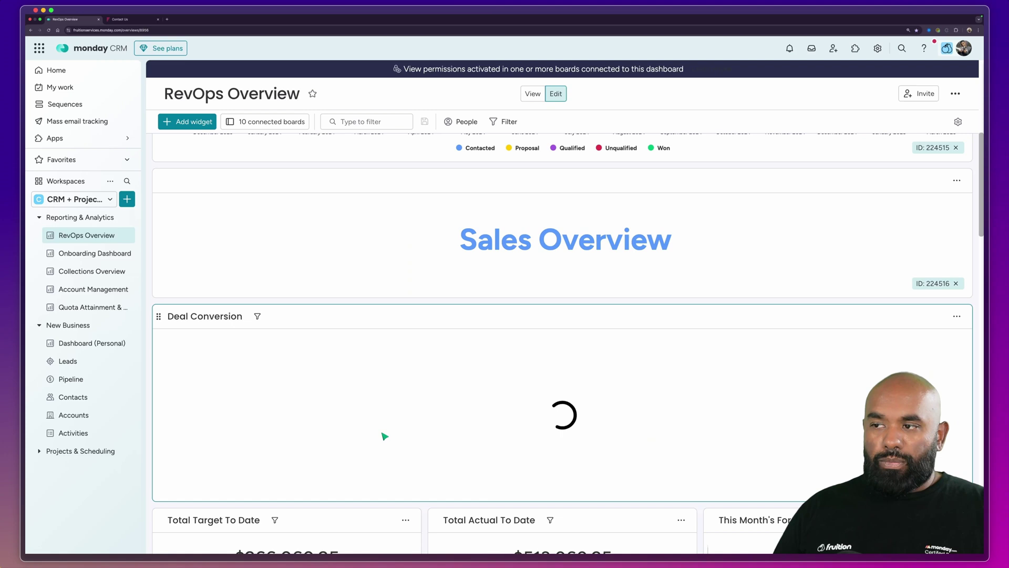
scroll(384, 436, "down", 3)
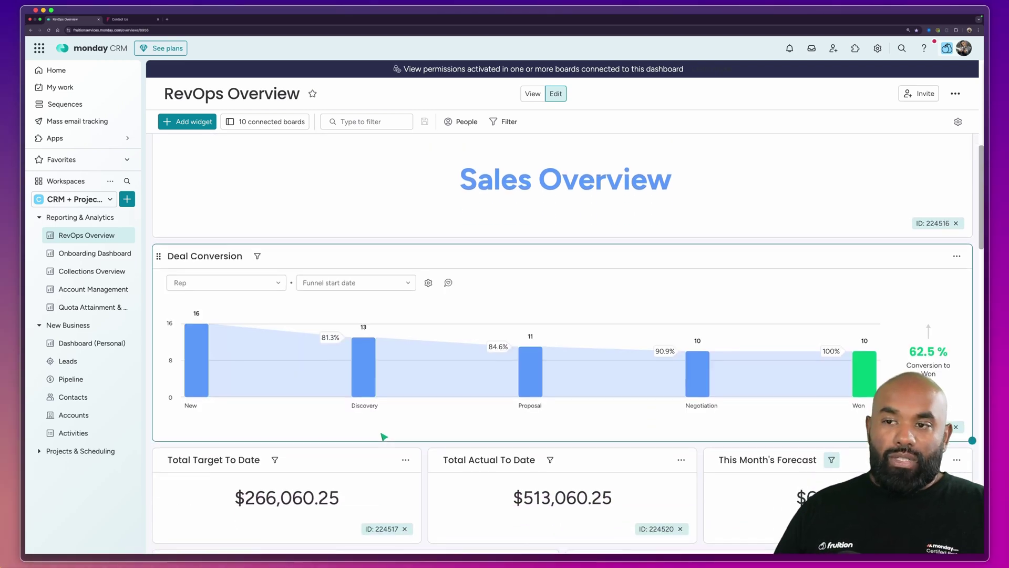
scroll(384, 436, "down", 1)
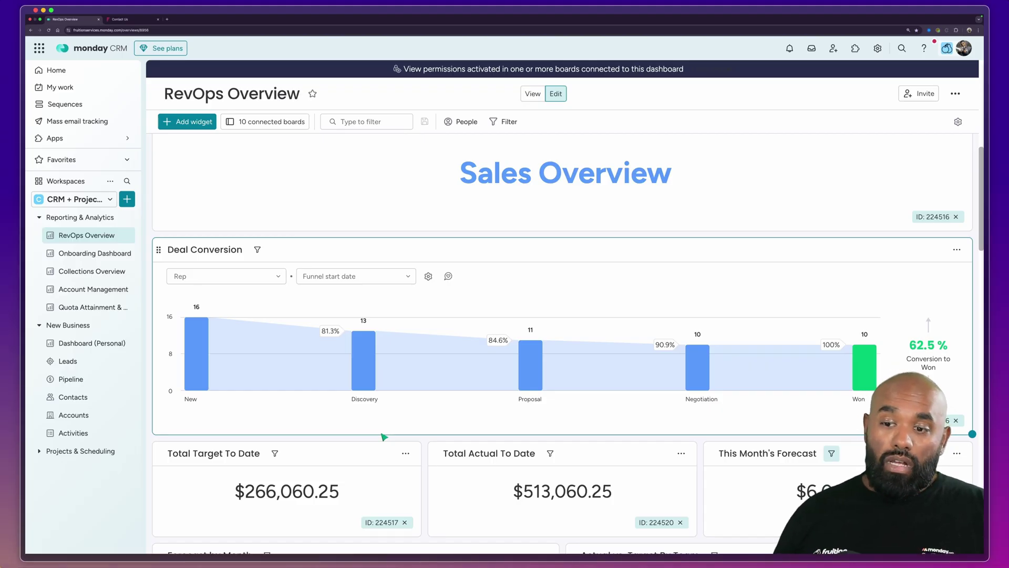
scroll(385, 436, "down", 5)
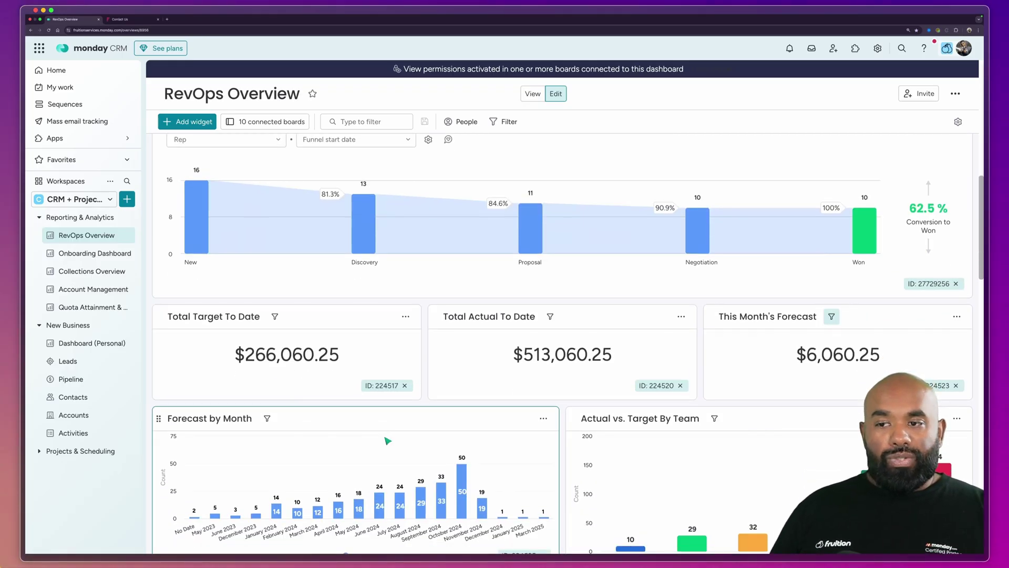
scroll(388, 440, "down", 3)
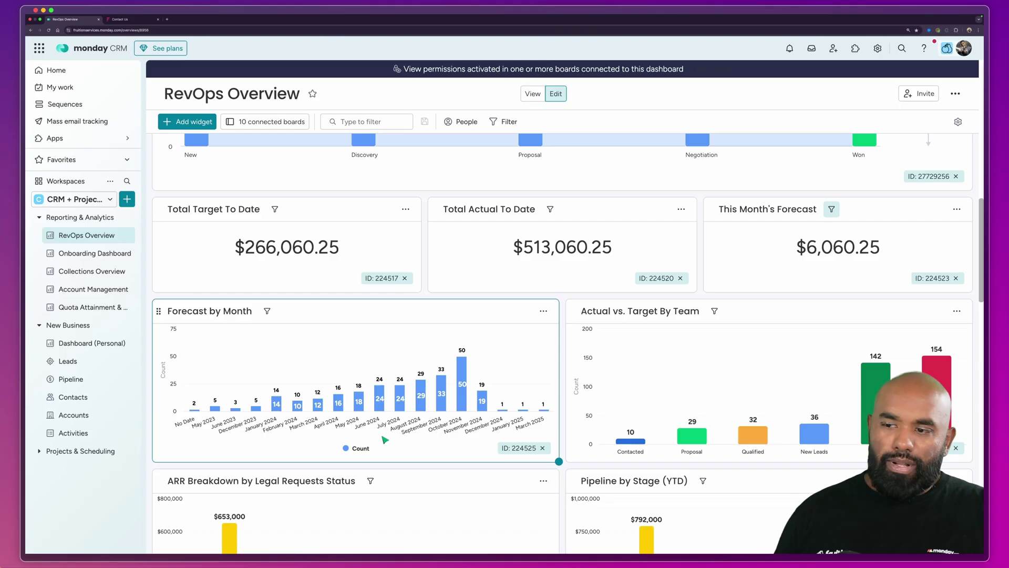
scroll(436, 384, "down", 2)
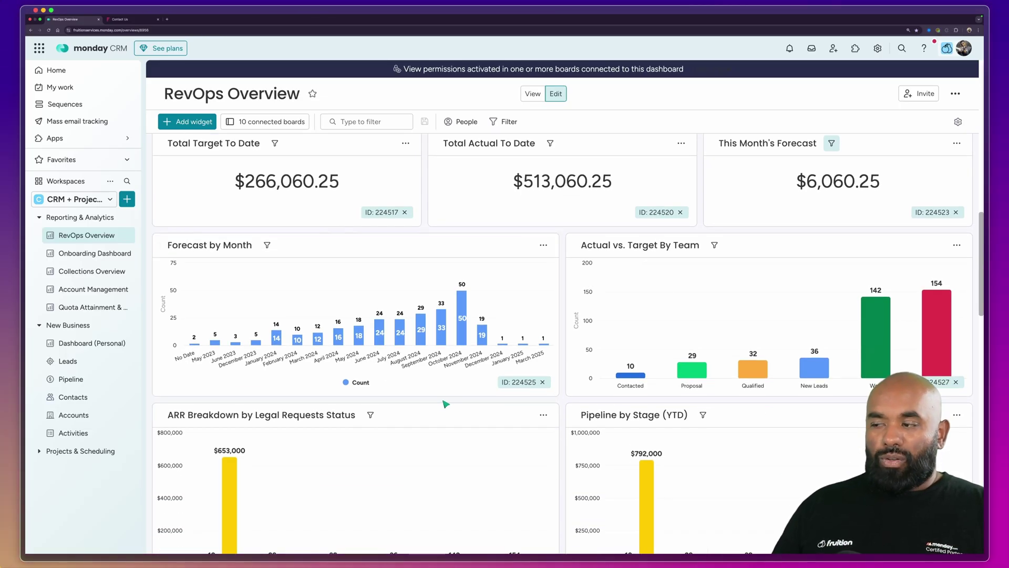
scroll(447, 406, "down", 10)
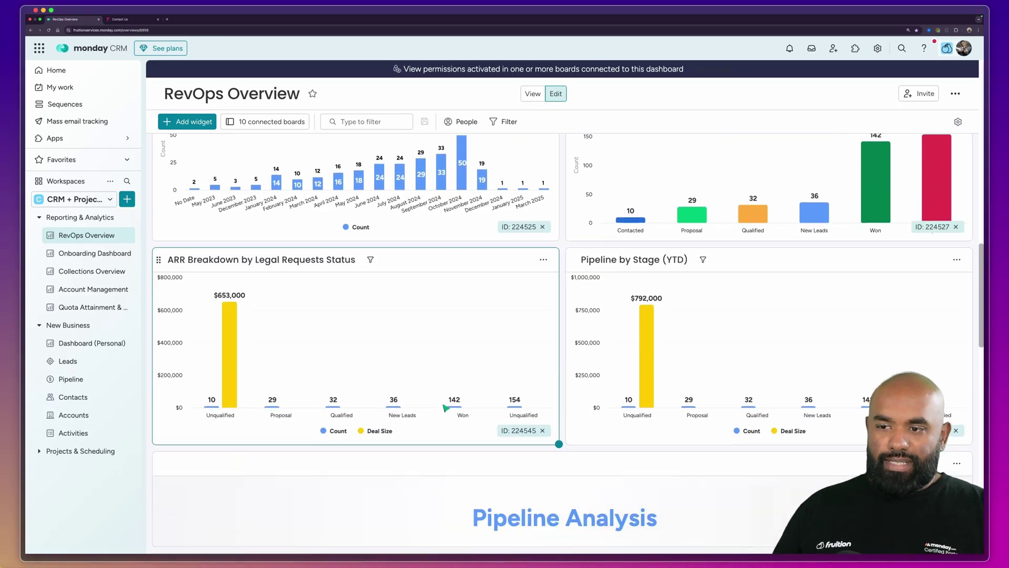
scroll(441, 406, "down", 7)
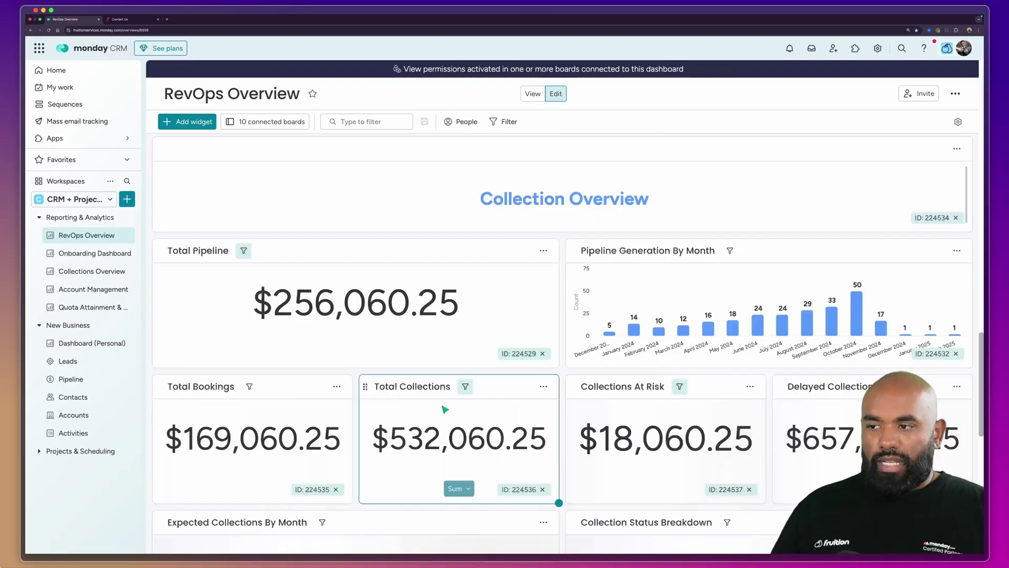
scroll(444, 410, "down", 1)
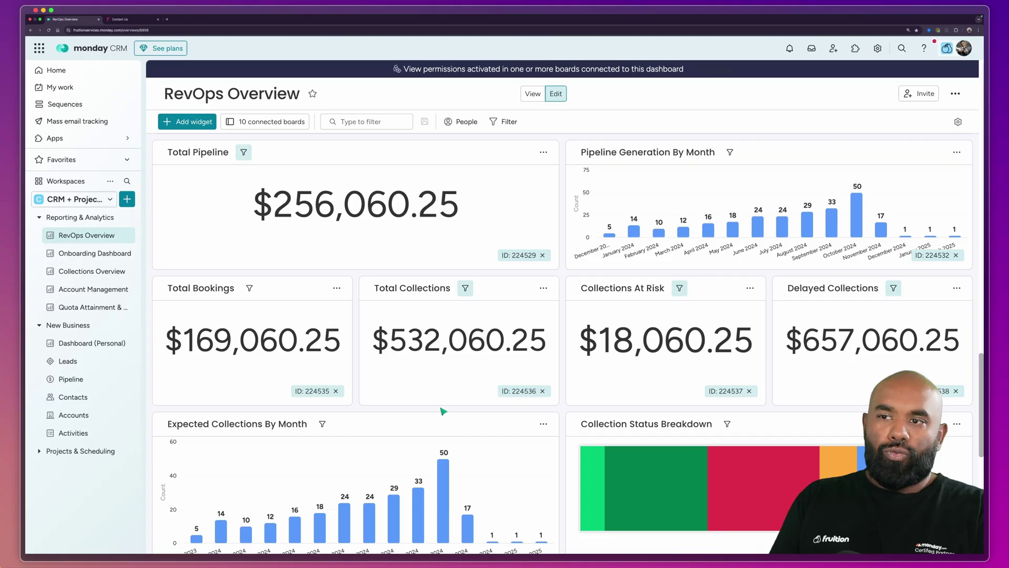
scroll(517, 446, "down", 3)
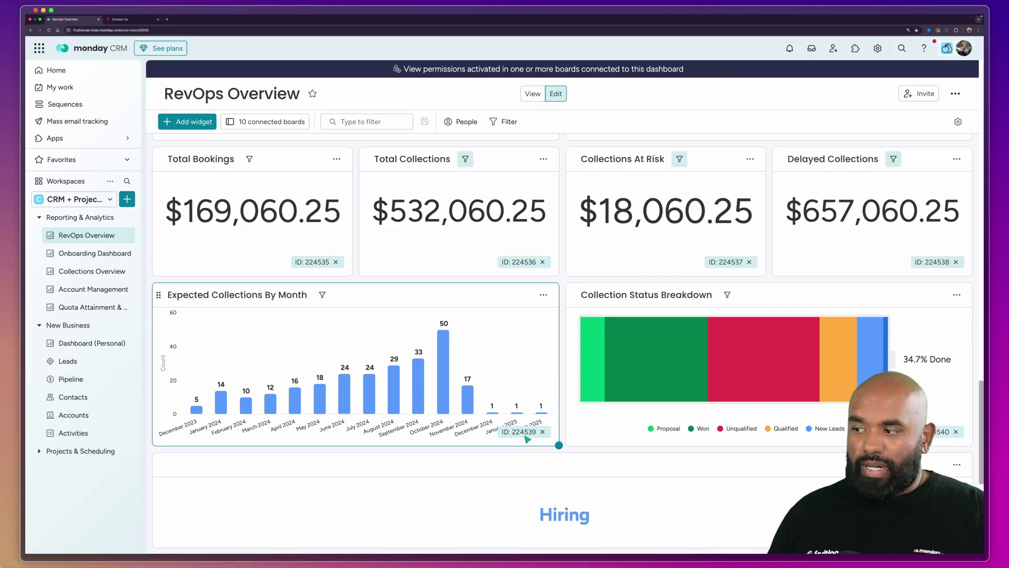
Drill into the Qualified collections share, view the Monsu PH2 item, then close both views.
left_click(850, 348)
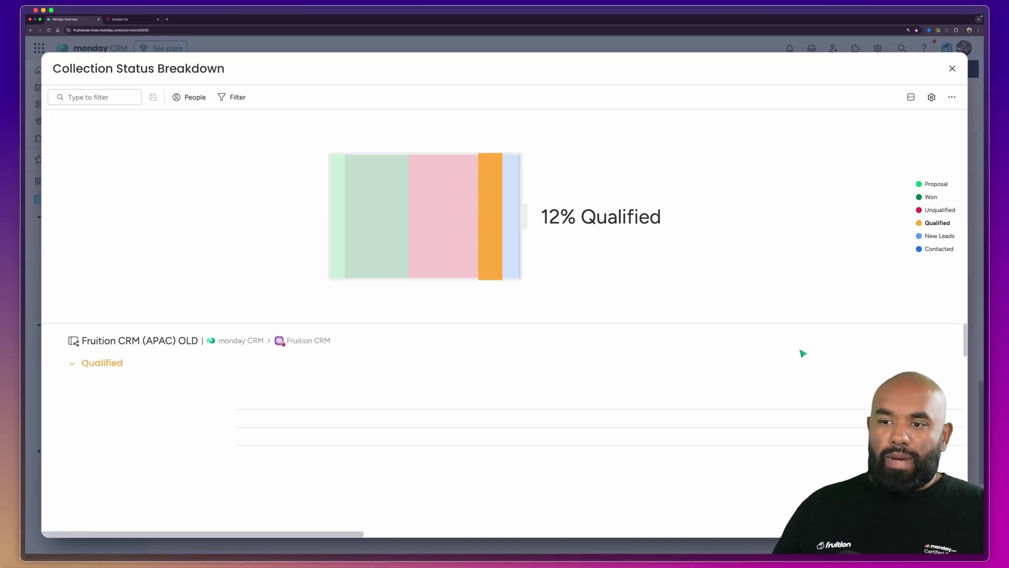
scroll(594, 397, "down", 3)
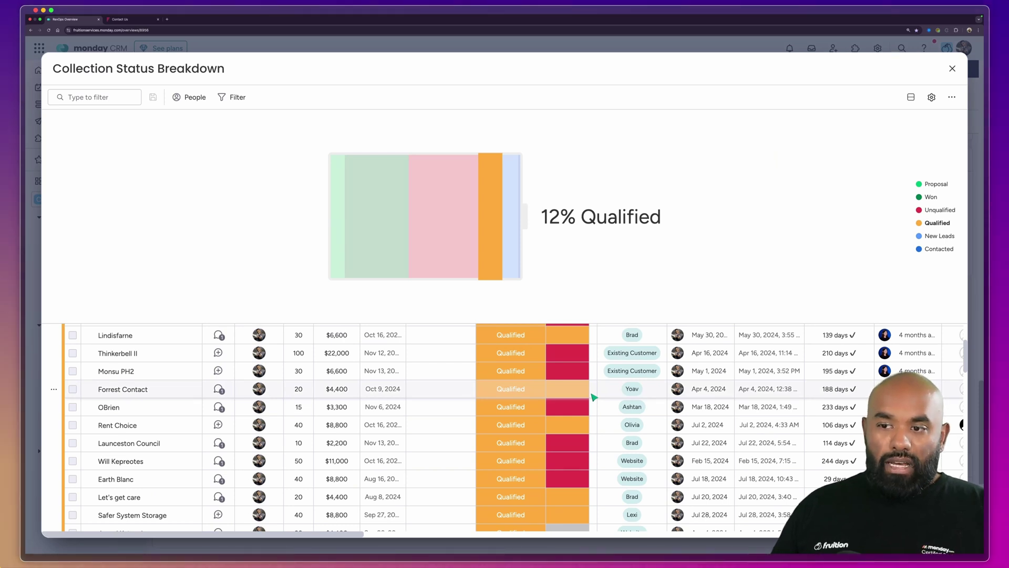
left_click(218, 371)
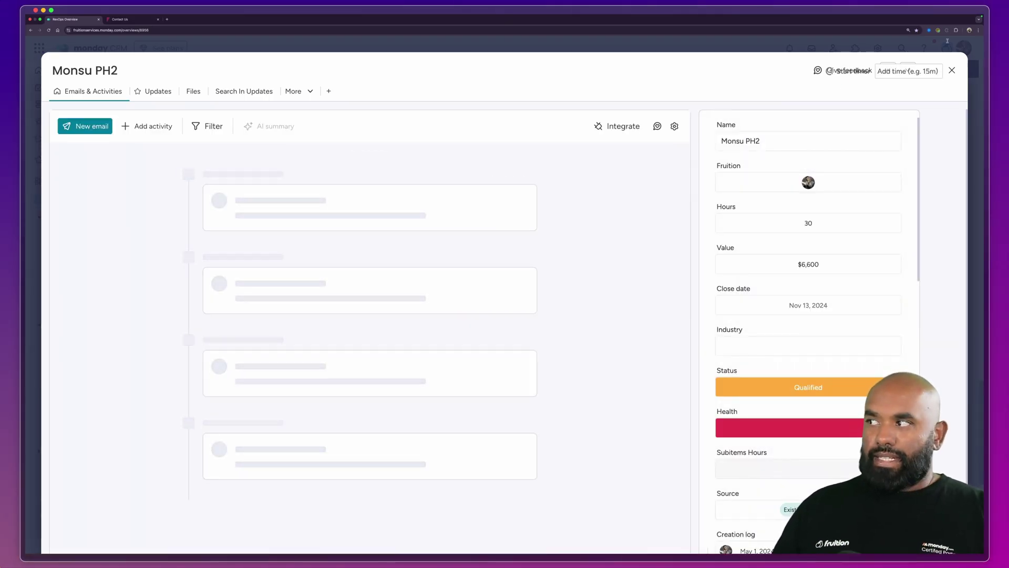
left_click(952, 71)
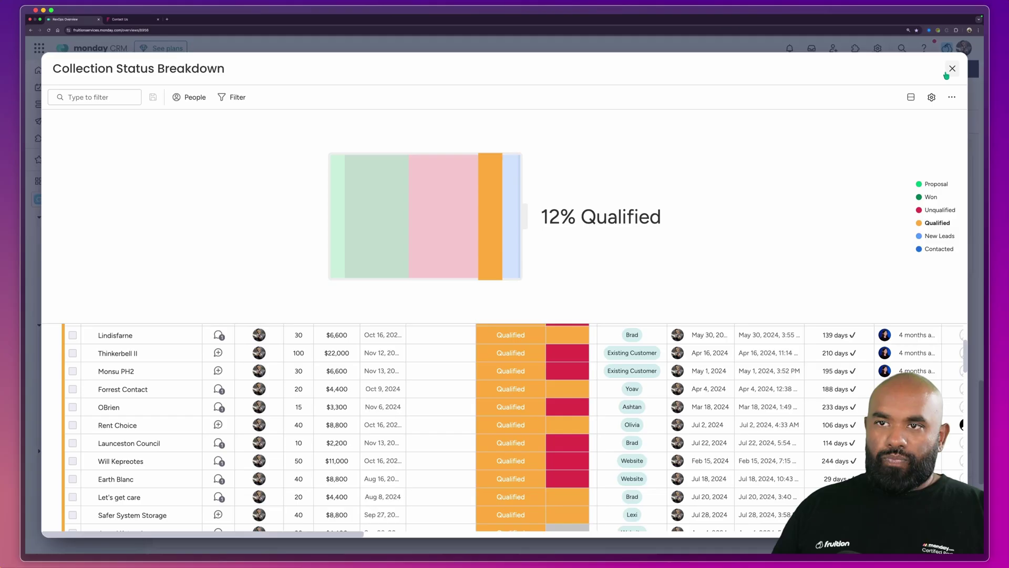
left_click(953, 73)
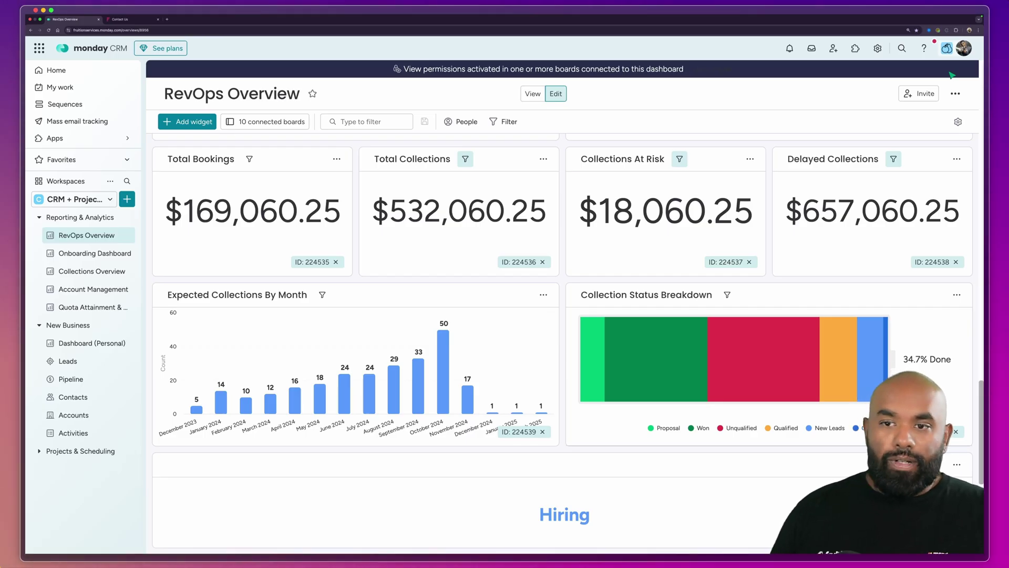
Collapse Reporting & Analytics, open the Leads board, and open then discard the New Lead form.
left_click(94, 219)
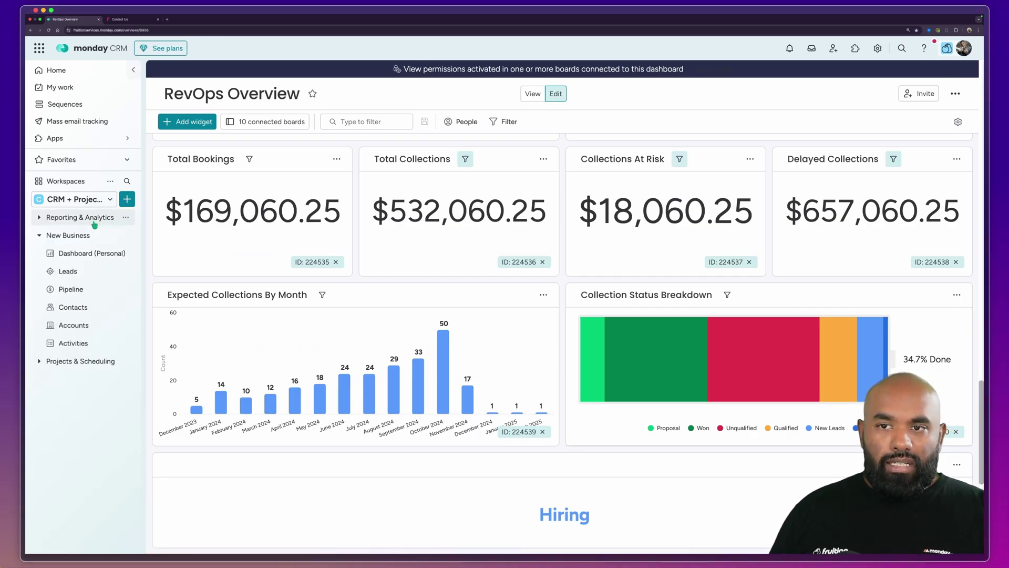
left_click(88, 272)
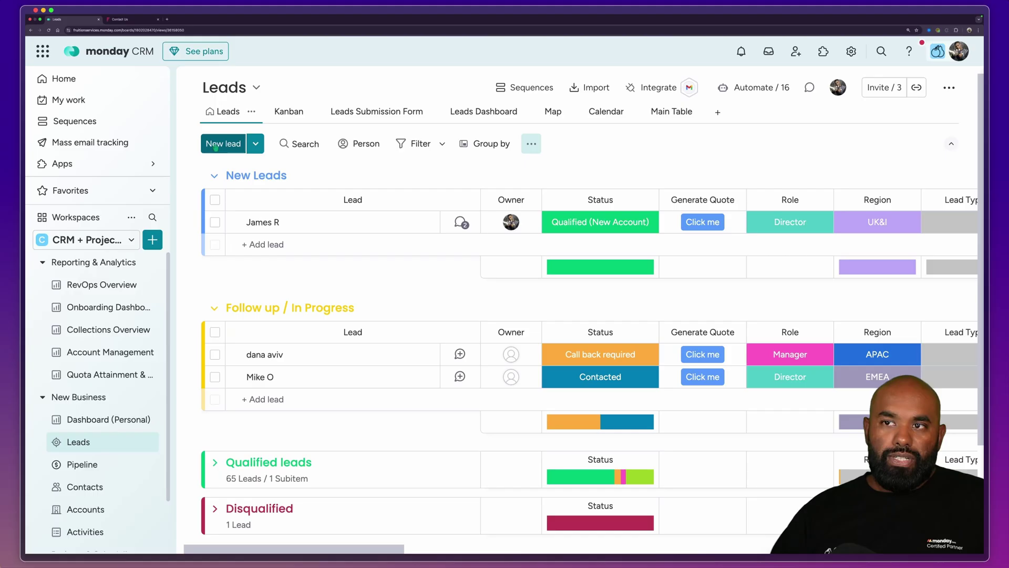
left_click(210, 143)
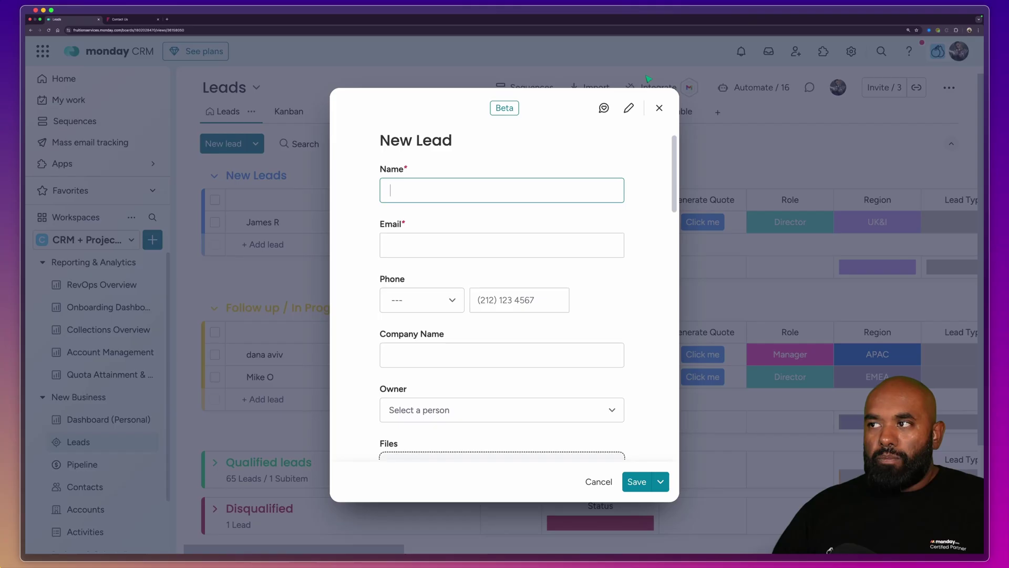
left_click(659, 108)
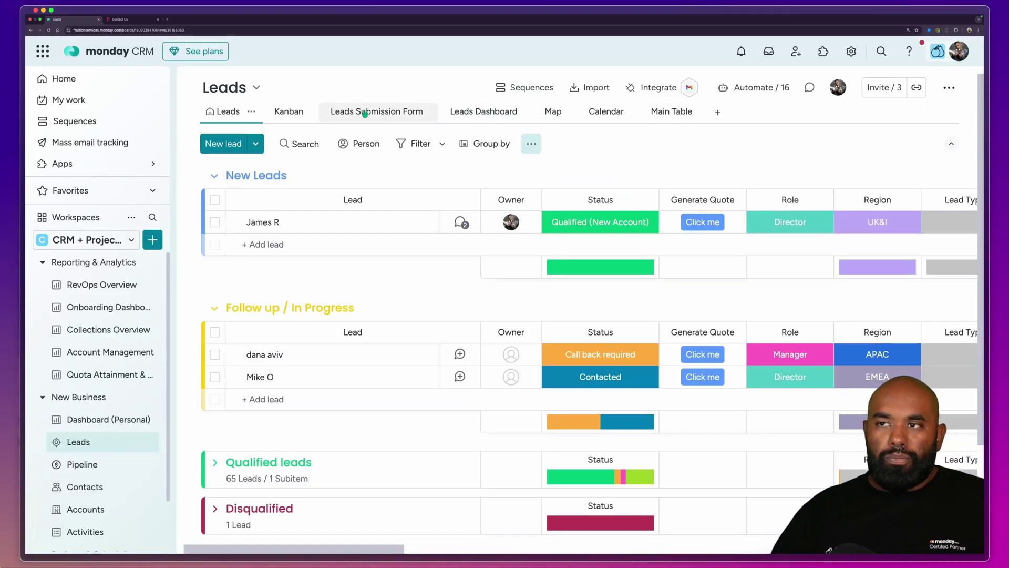
Switch to the Leads Submission Form view and scroll through the Contact Us form fields.
left_click(381, 115)
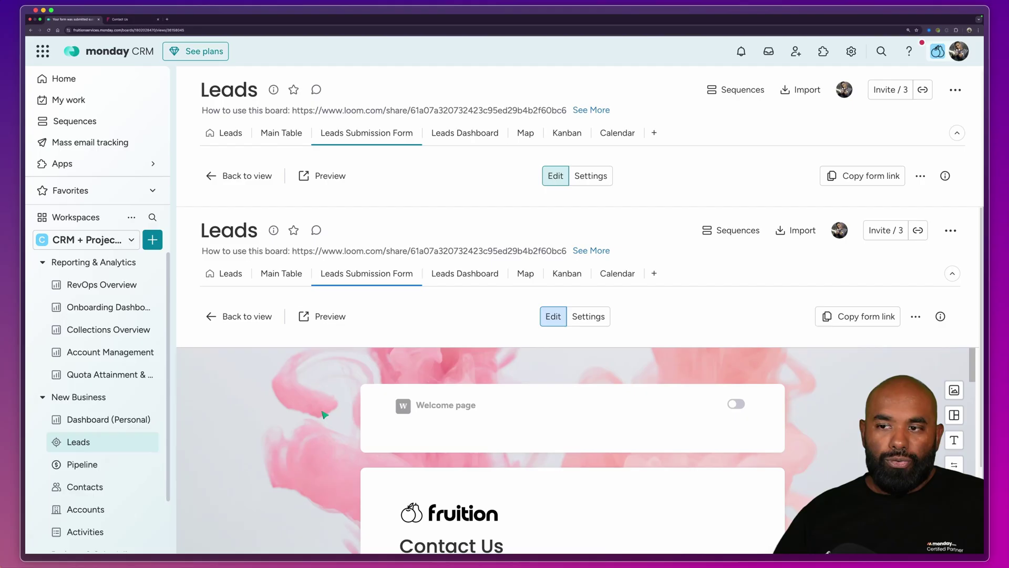
scroll(322, 414, "down", 2)
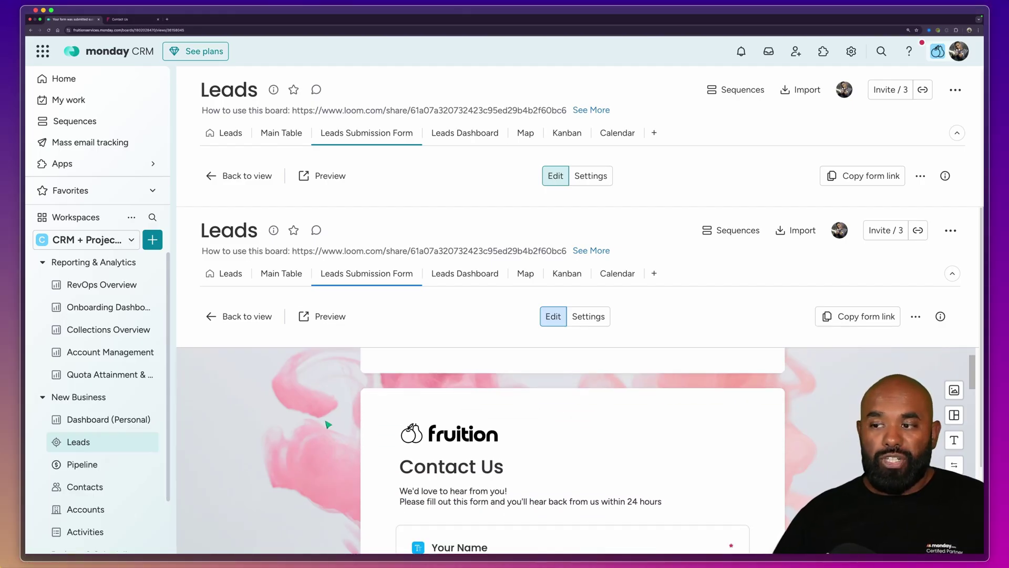
scroll(328, 424, "down", 6)
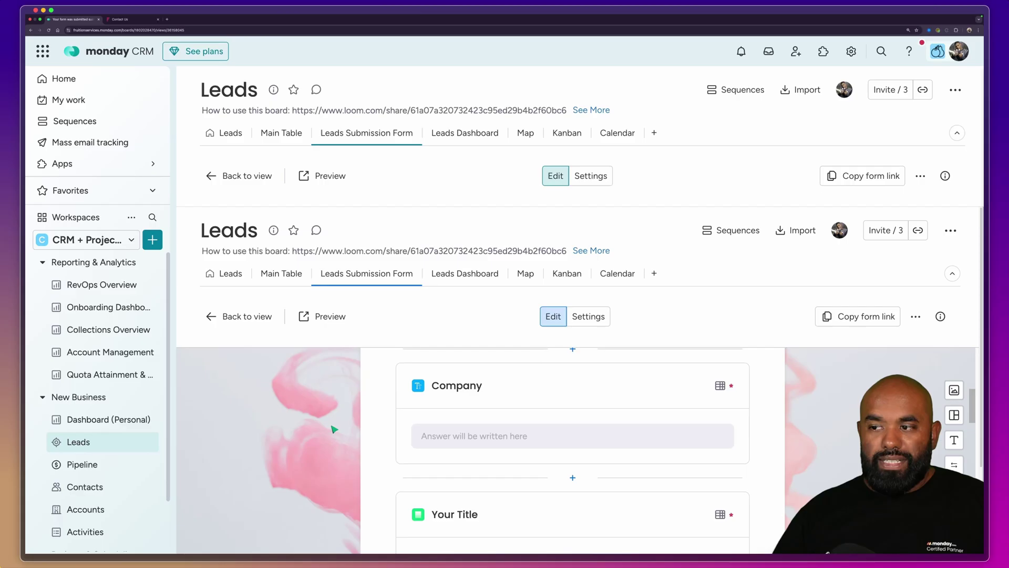
scroll(334, 429, "down", 4)
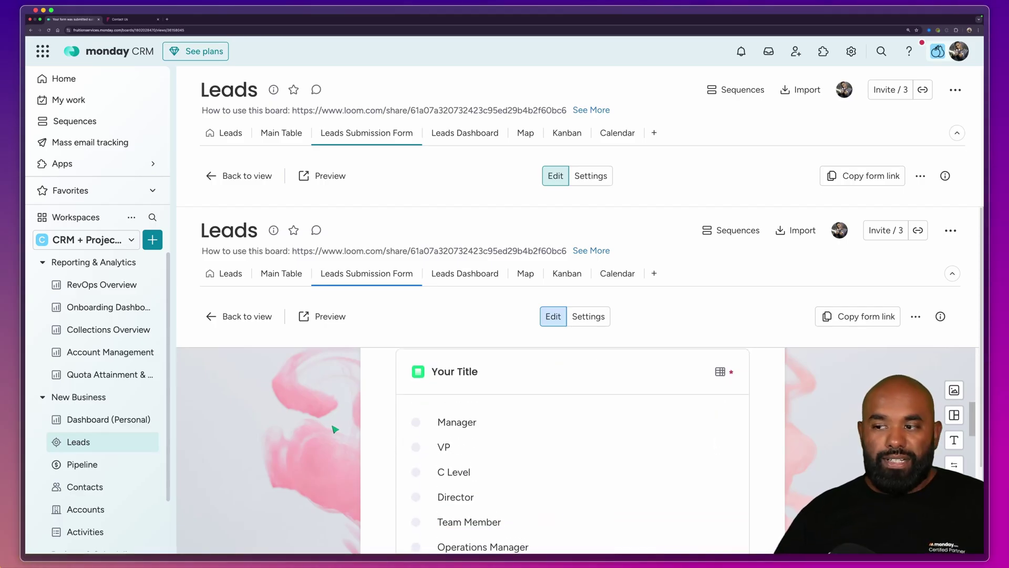
scroll(334, 429, "down", 1)
scroll(336, 428, "up", 5)
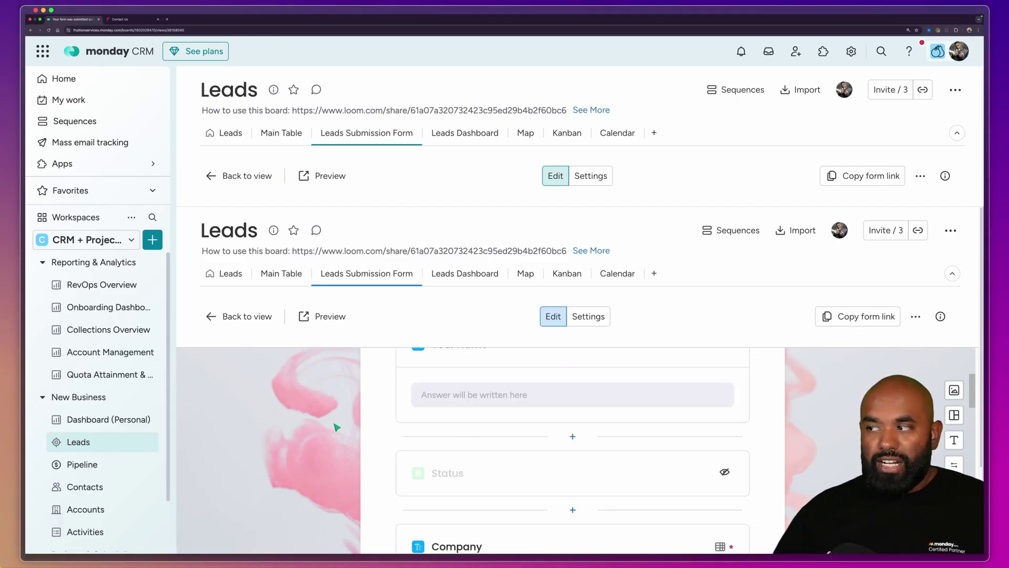
Copy the form's public link and preview the live Contact Us form before returning.
left_click(859, 317)
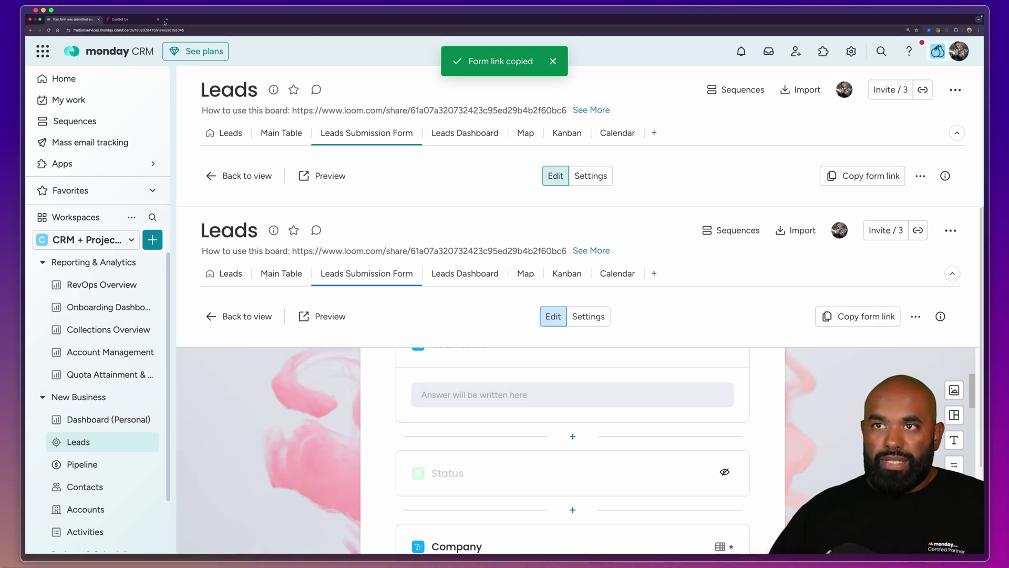
left_click(130, 20)
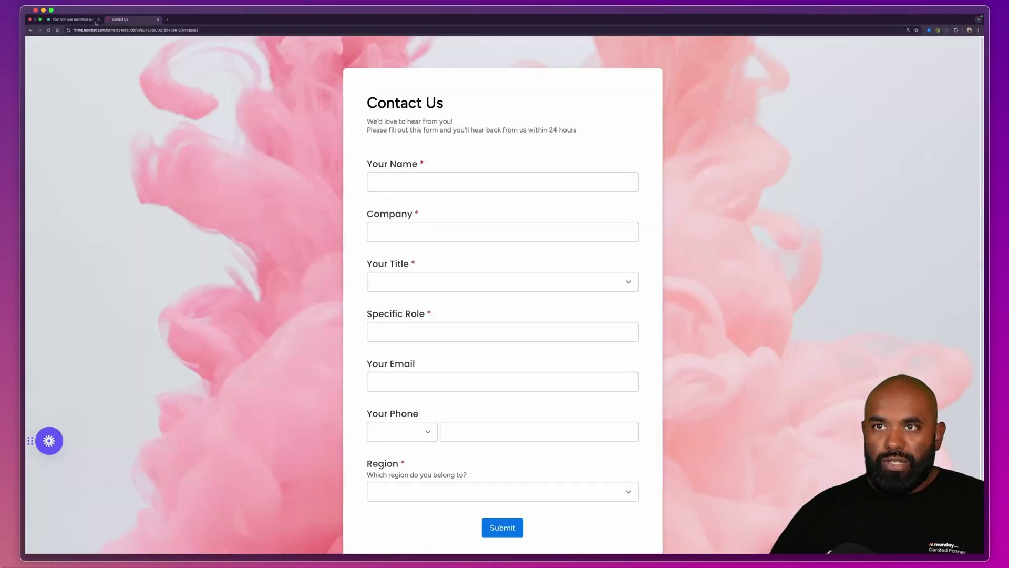
left_click(75, 20)
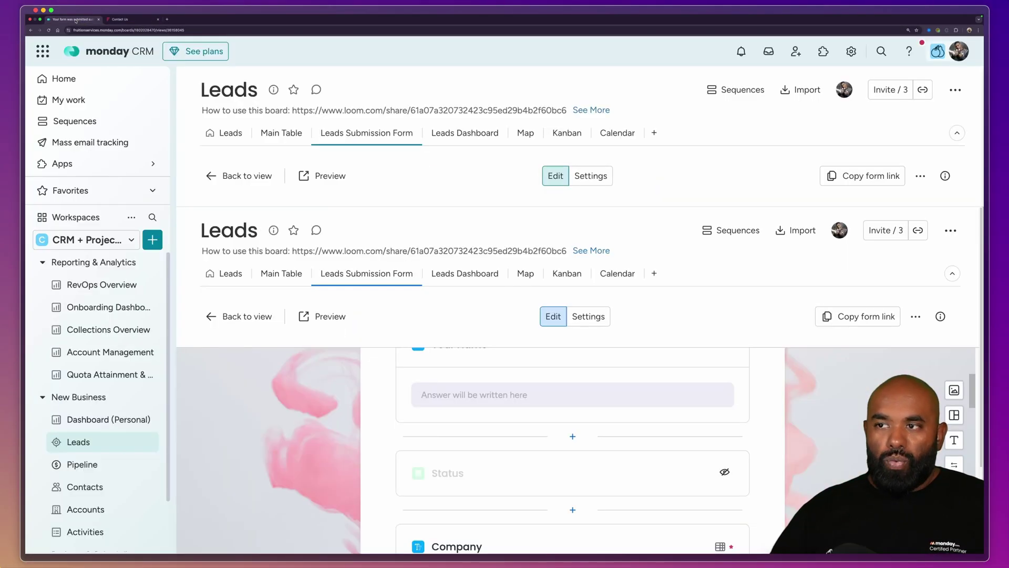
left_click(232, 316)
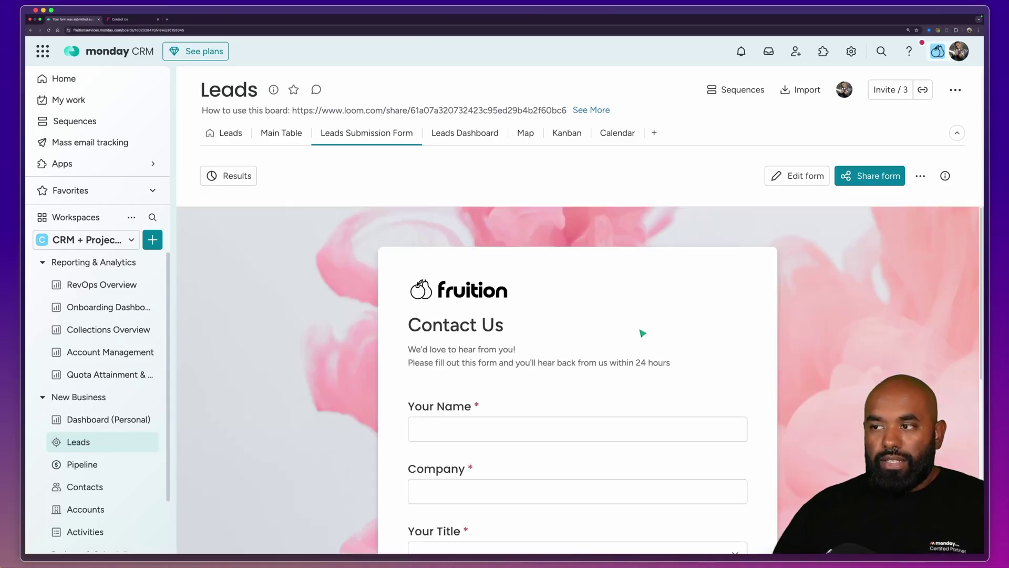
Open the form's sharing options and select its iframe embed code.
left_click(865, 179)
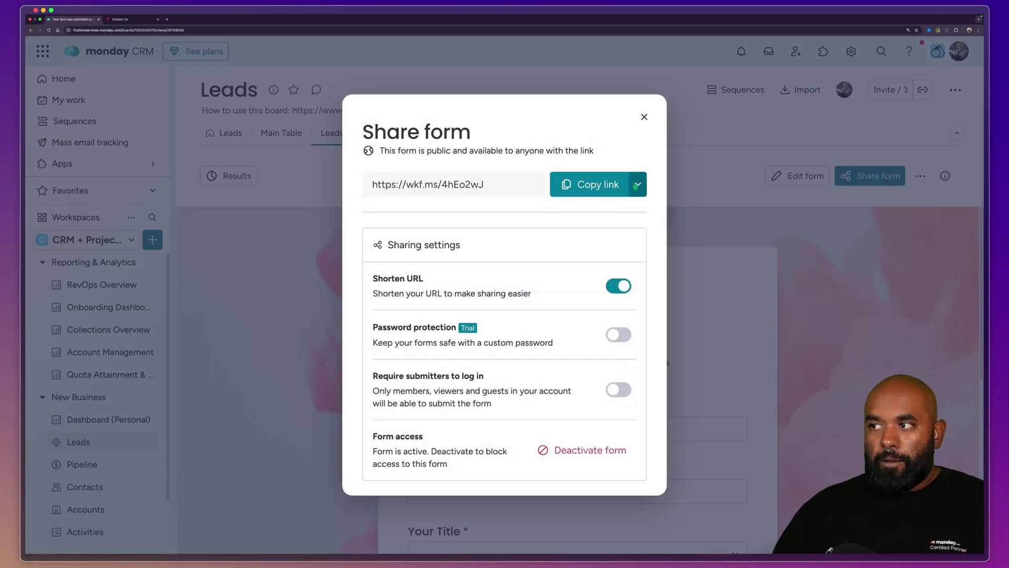
left_click(638, 184)
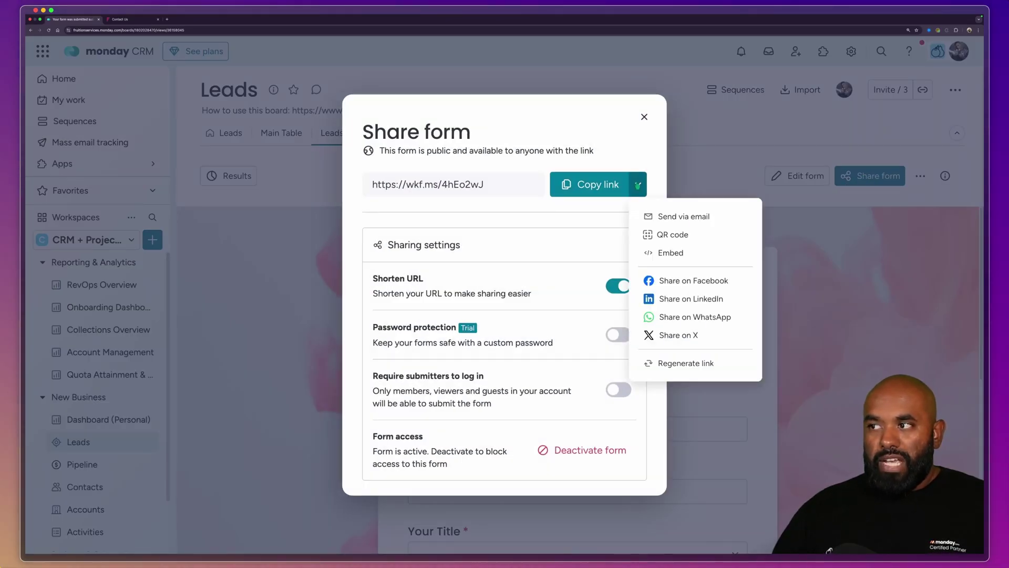
left_click(685, 262)
left_click_drag(631, 318, 355, 267)
key("Escape")
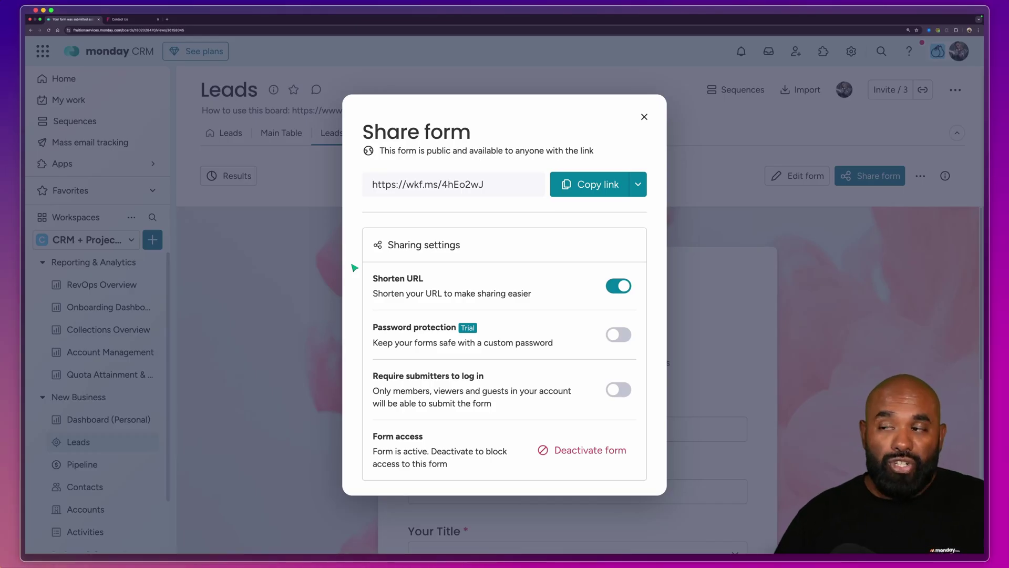
Show the Leads Submission Form's QR code and check its image options.
left_click(637, 183)
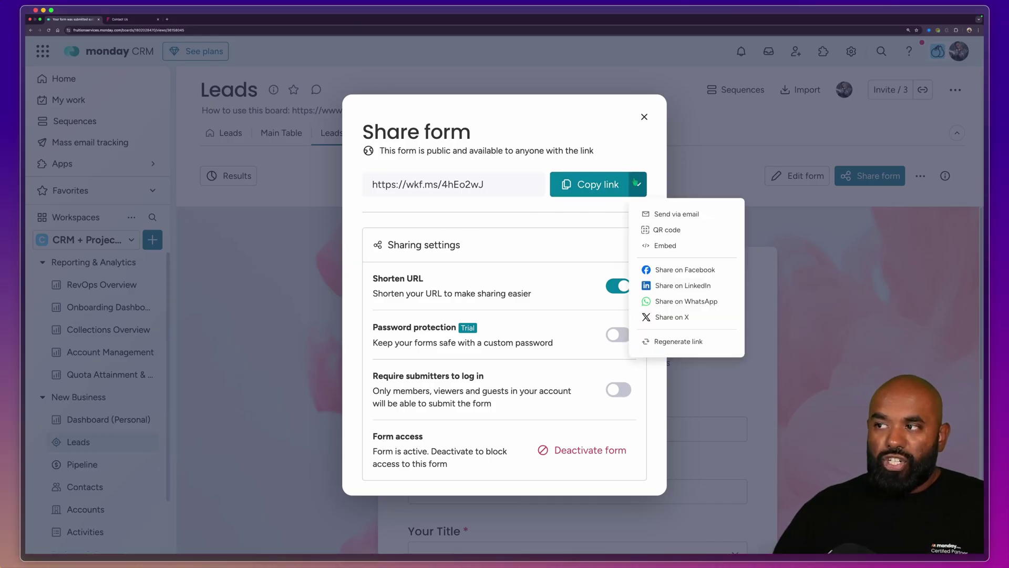
left_click(674, 230)
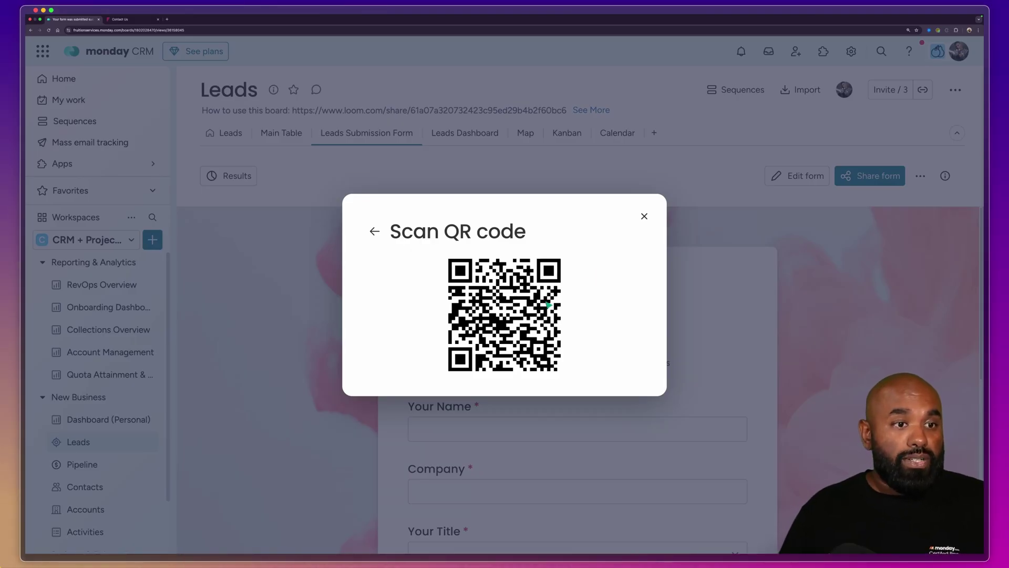
right_click(528, 299)
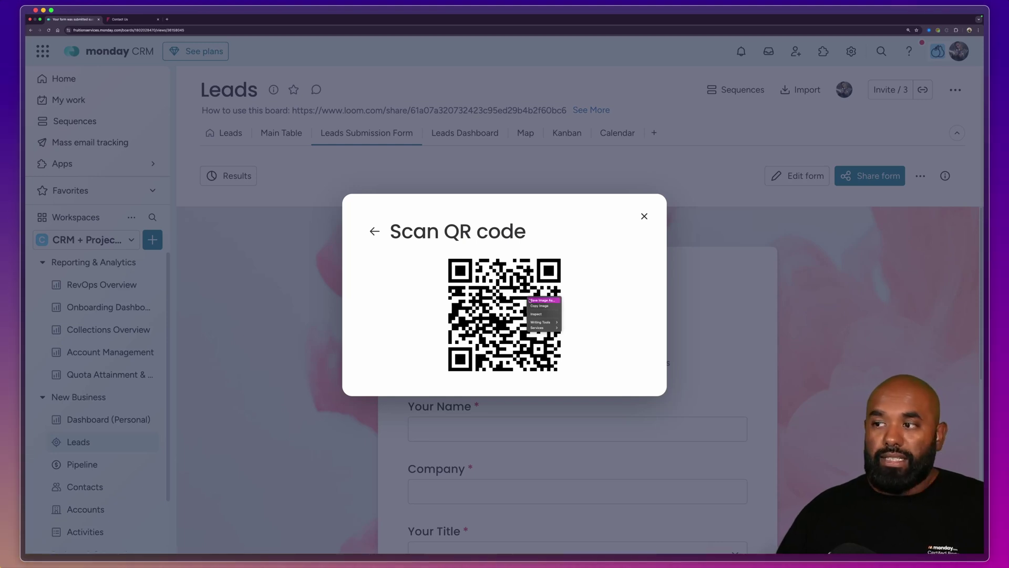
left_click(542, 300)
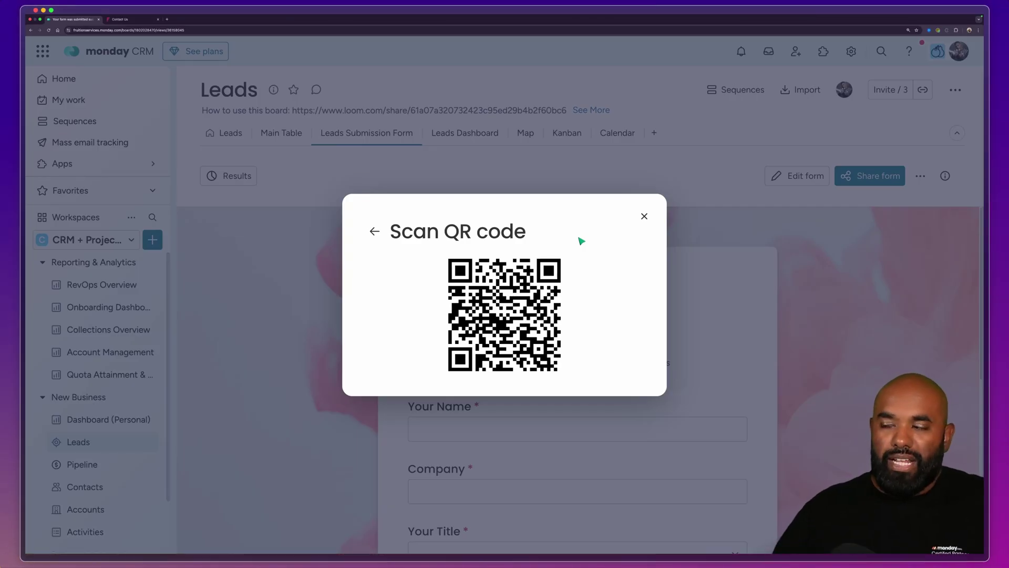
Close the QR code, return to the Leads table, and open then cancel Import leads from Excel.
left_click(645, 217)
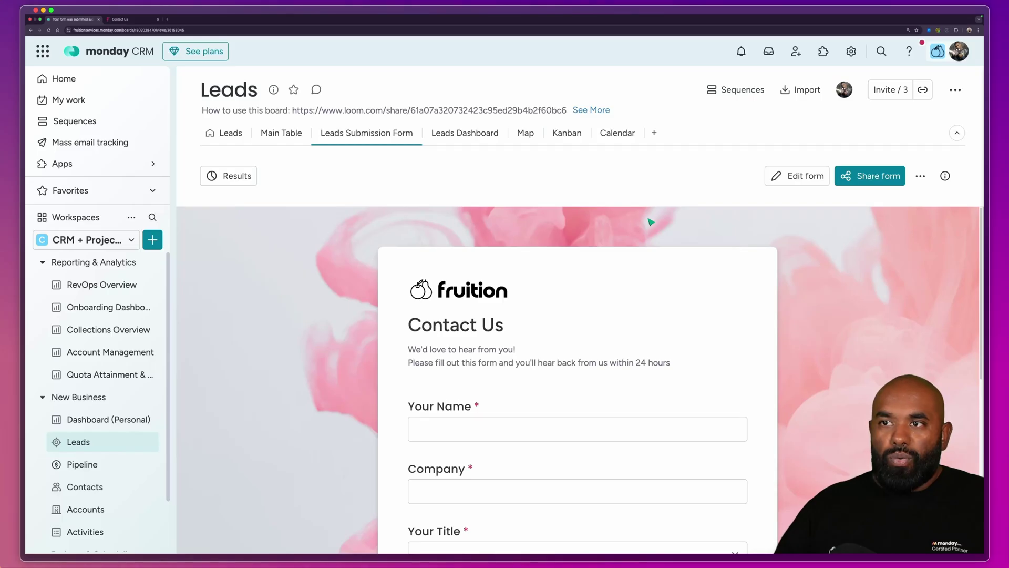
left_click(216, 135)
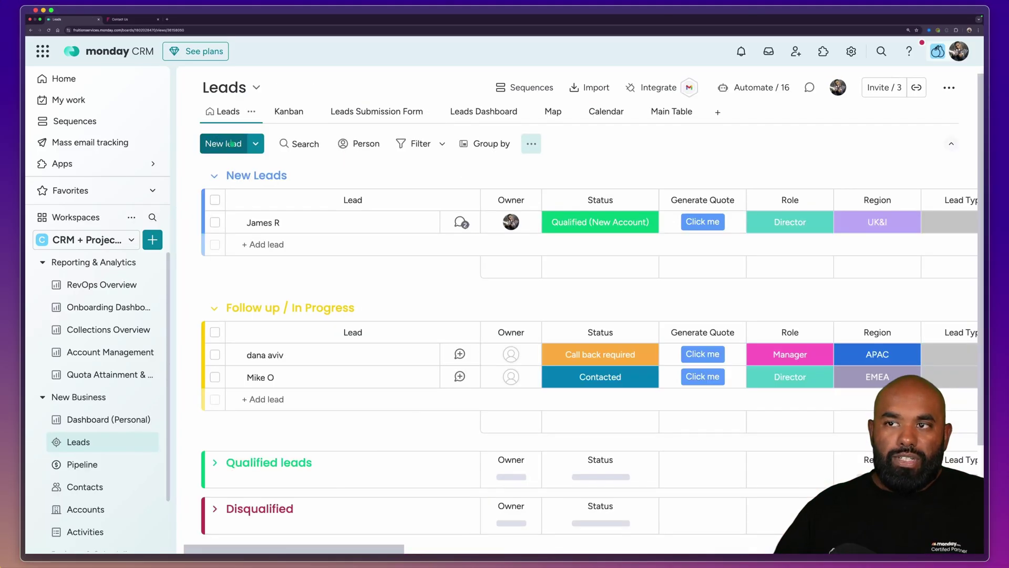
left_click(255, 145)
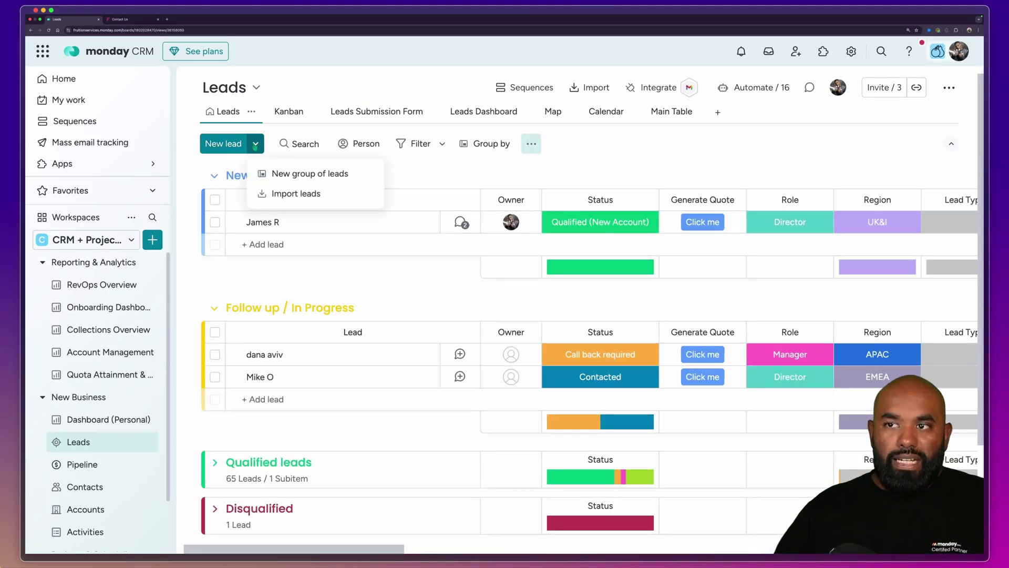
left_click(295, 194)
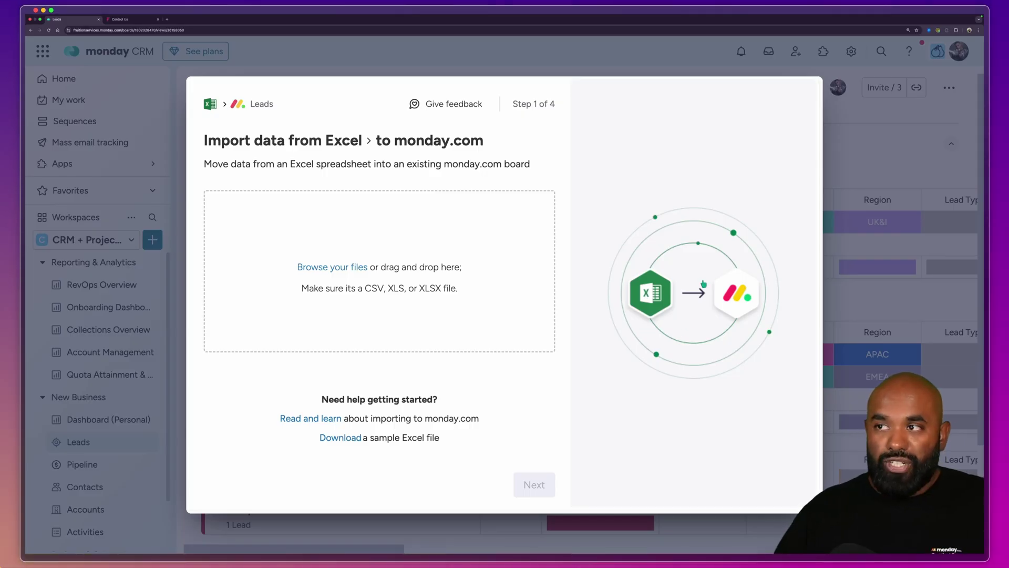
left_click(600, 62)
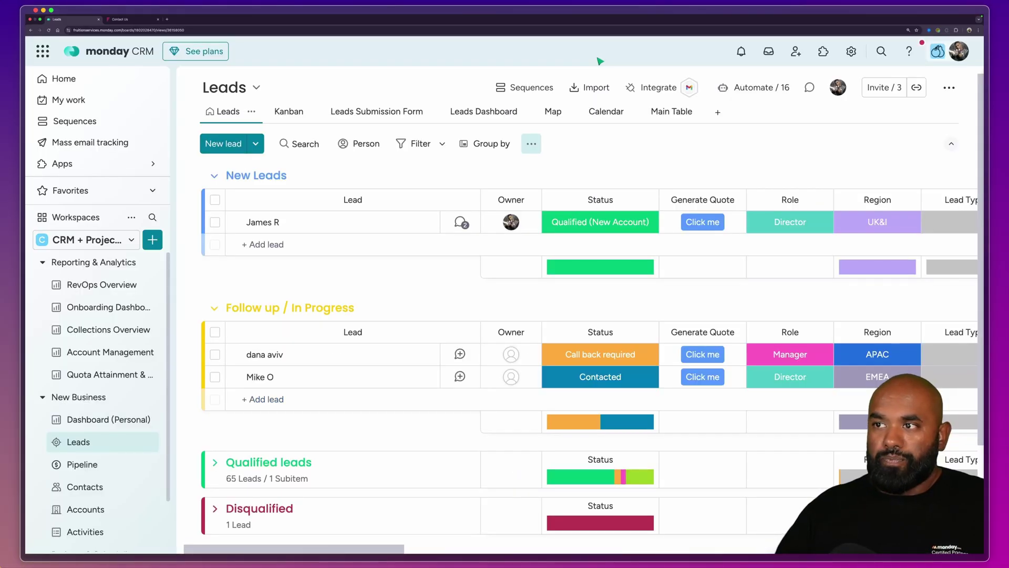
Look up the board's create-leads-via-email address from board options, then close that dialog.
left_click(949, 88)
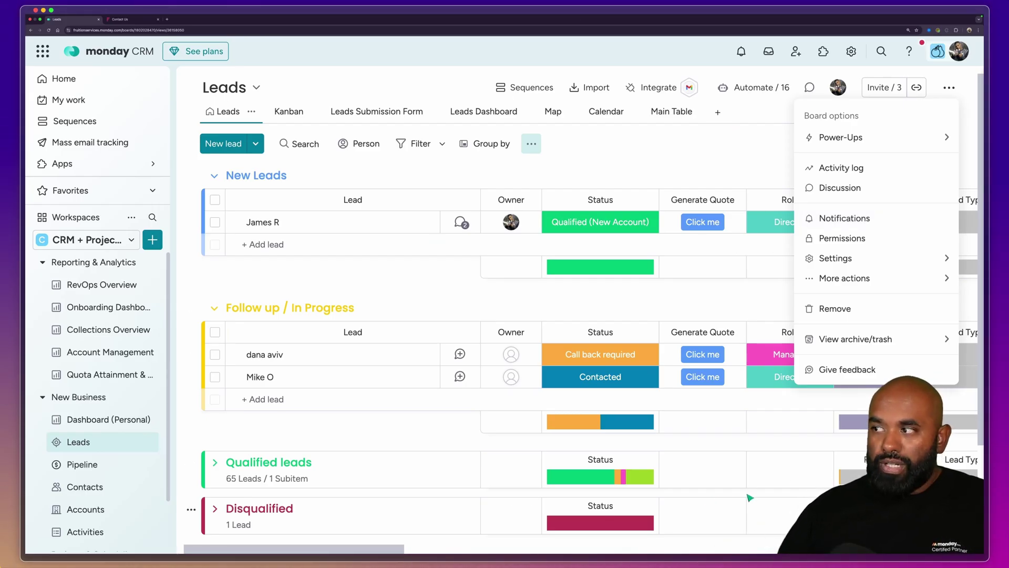
mouse_move(875, 277)
mouse_move(878, 259)
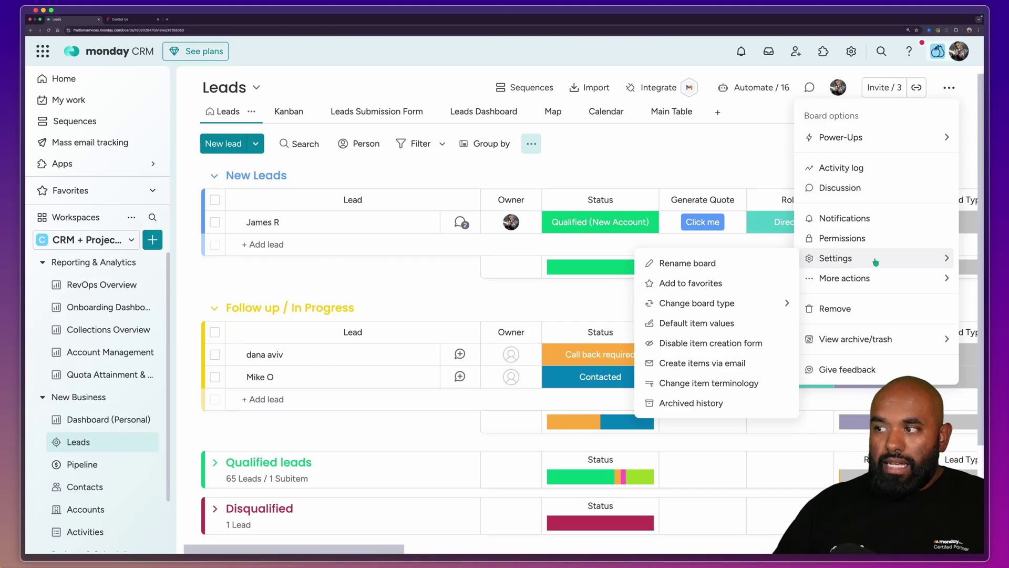
left_click(710, 363)
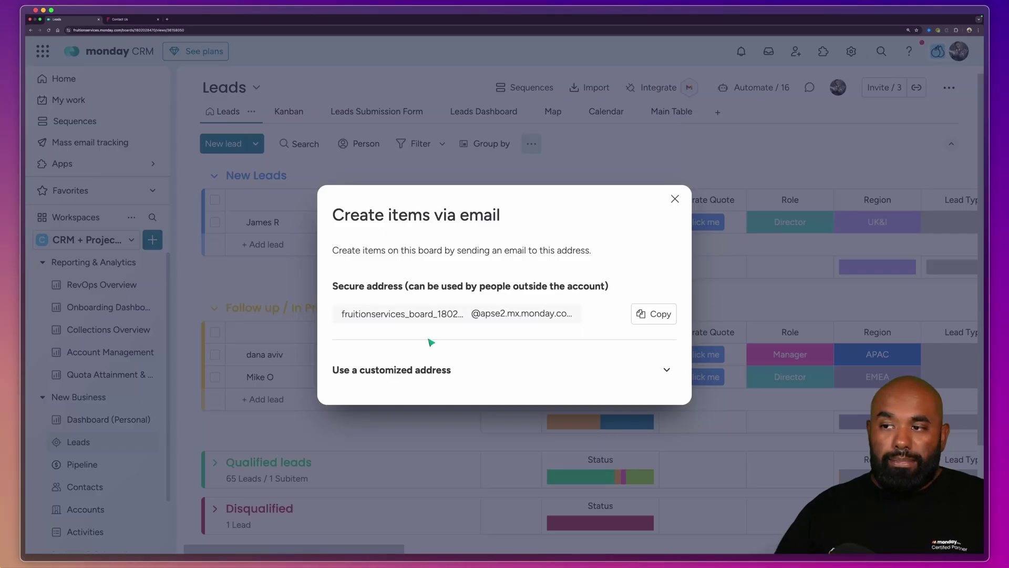
left_click(667, 369)
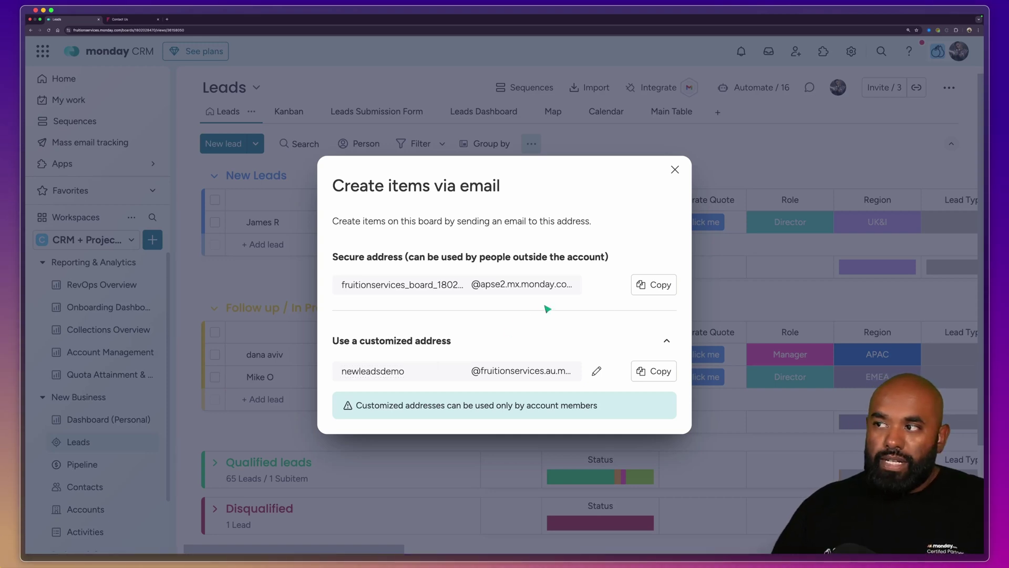
left_click(673, 169)
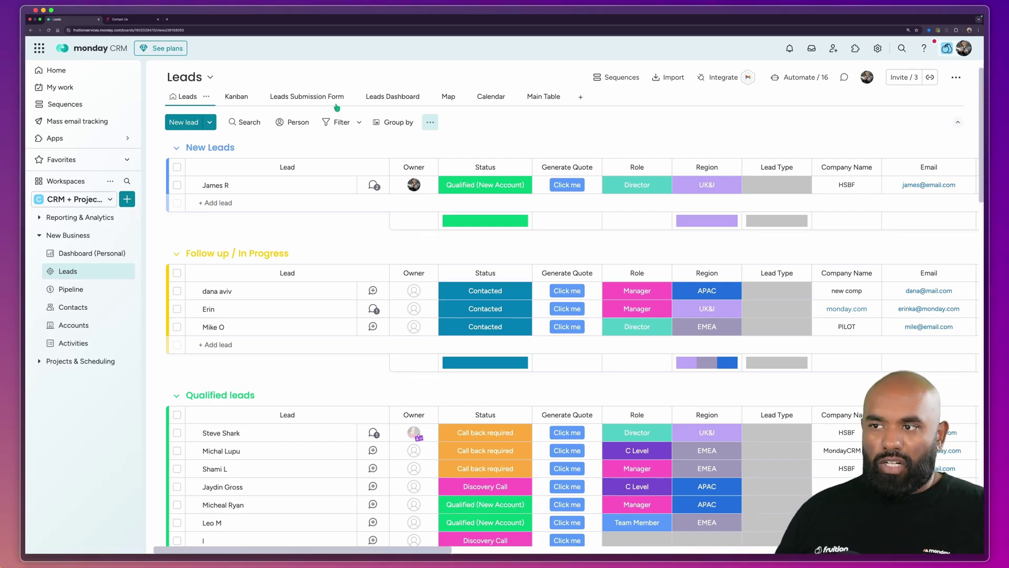
Switch the Leads board to Kanban view with status columns from New Lead to Qualified.
scroll(614, 228, "right", 5)
scroll(615, 229, "left", 5)
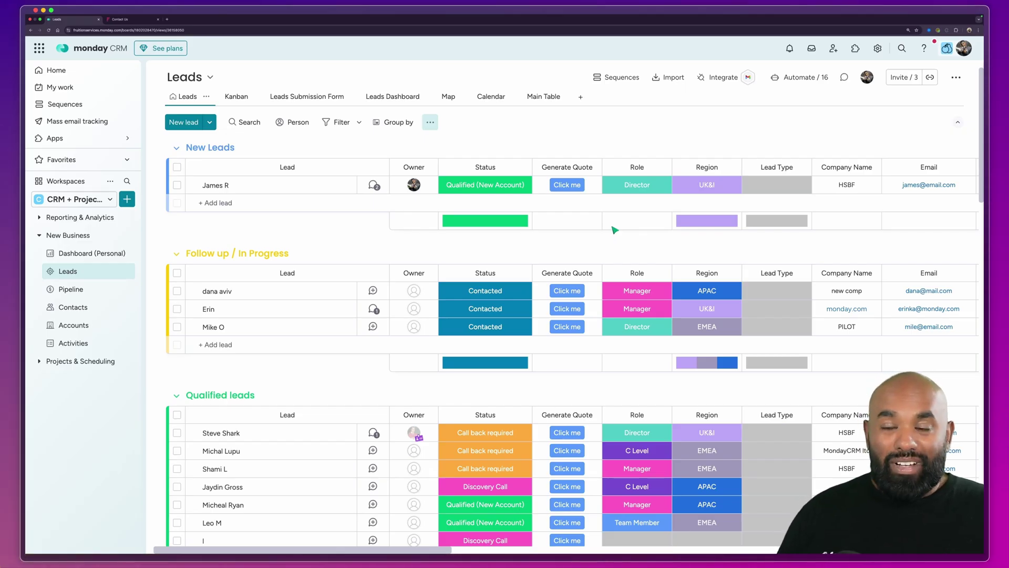
left_click(232, 97)
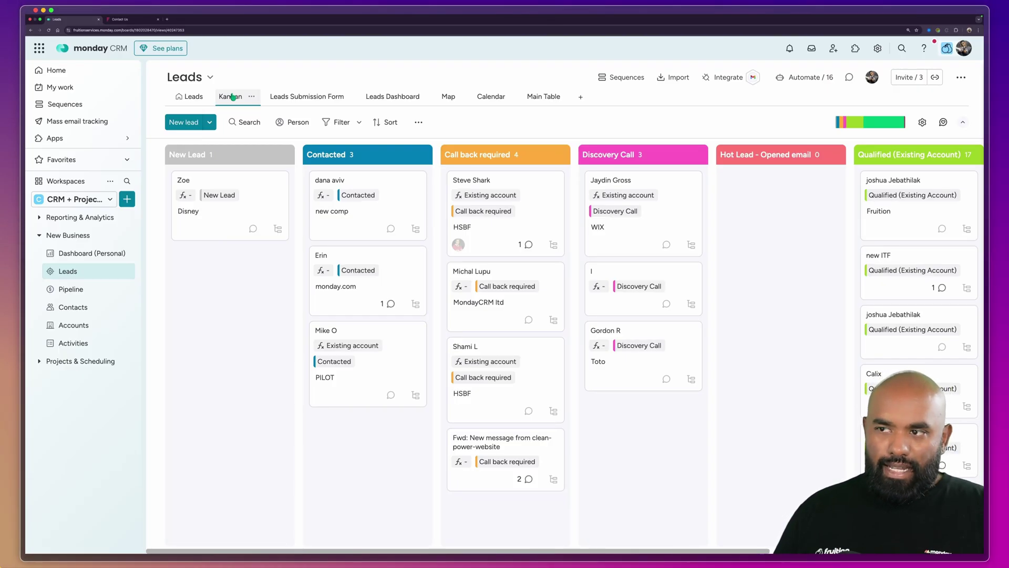
Open Zoe's lead card and advance her from New Lead to the Contacted stage.
left_click(264, 212)
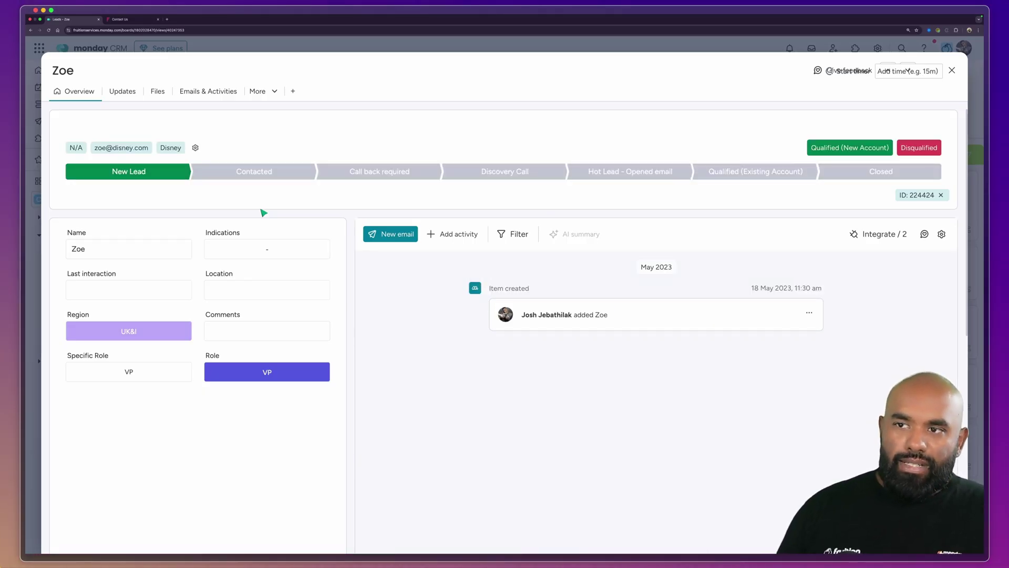
left_click(270, 177)
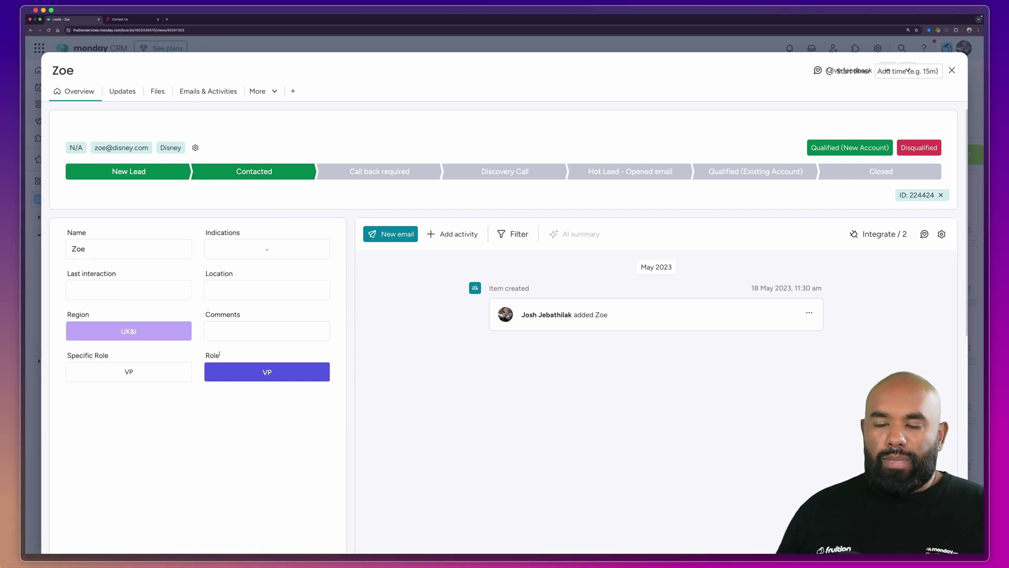
Send Zoe an email based on the Partner Initial Meeting template.
left_click(387, 240)
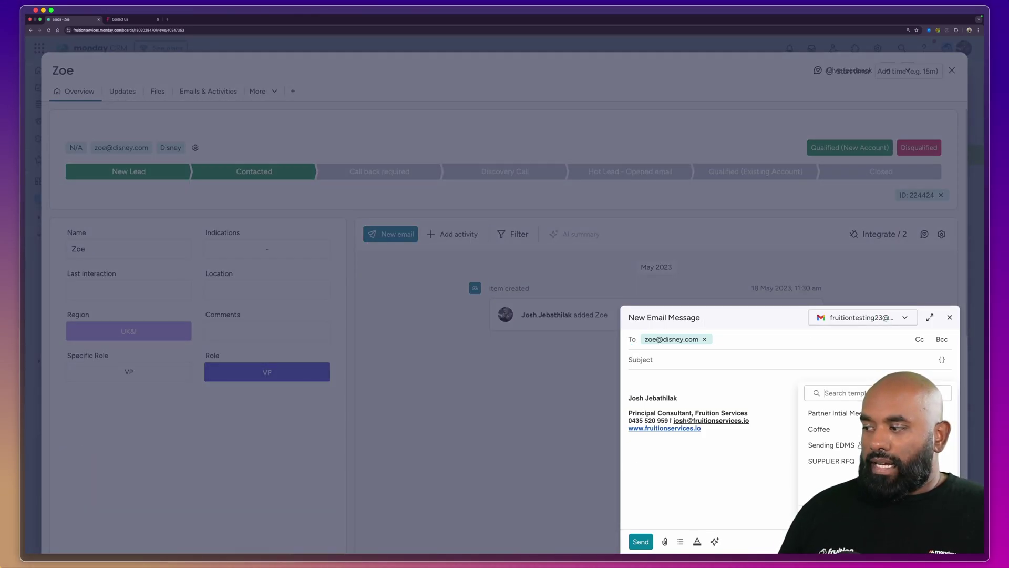
key("Return")
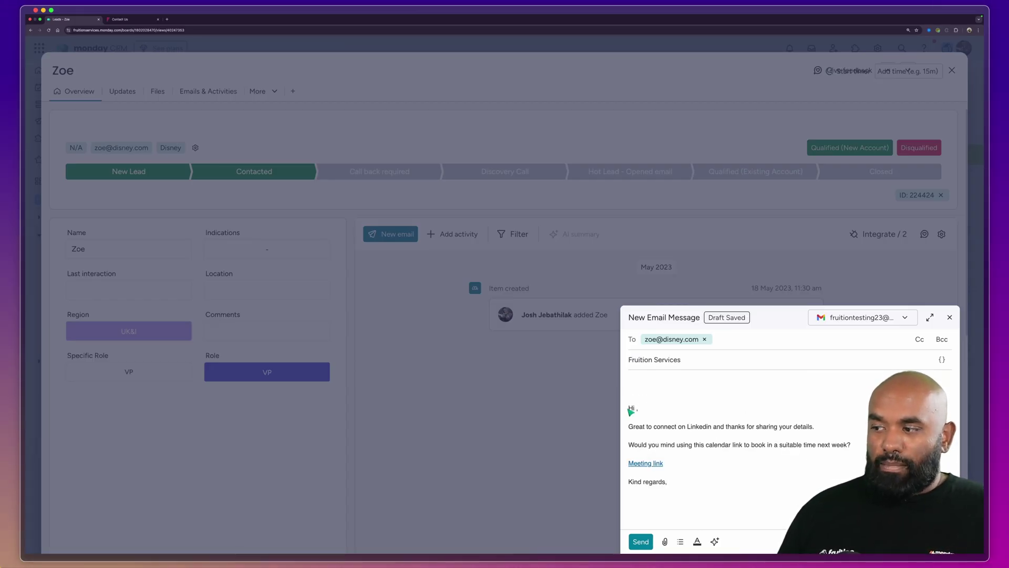
left_click(632, 548)
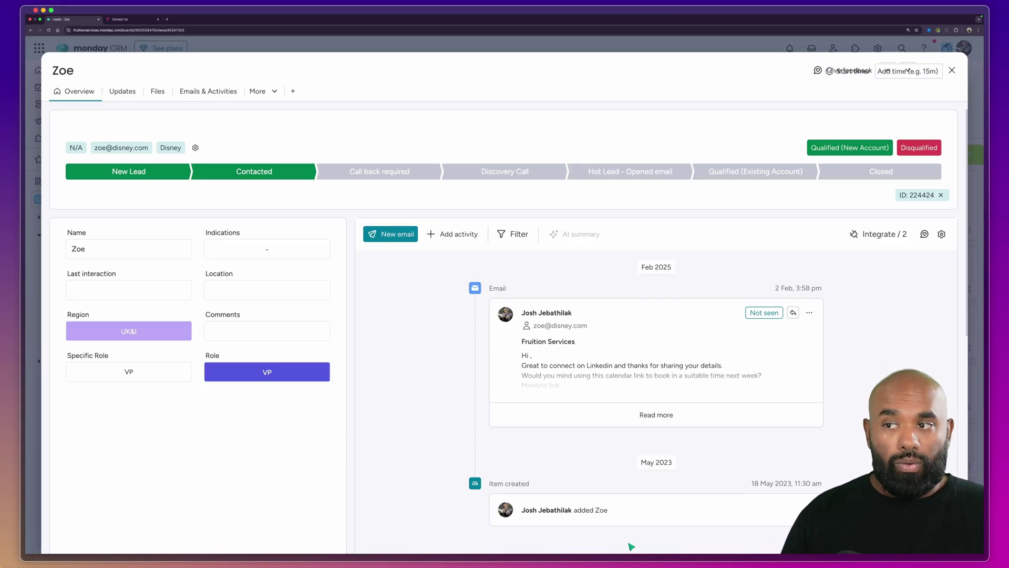
Schedule meeting 'ABC' with Zoe for Friday 31 January 2025, 6:45–7:00 PM, and send invitations.
left_click(457, 235)
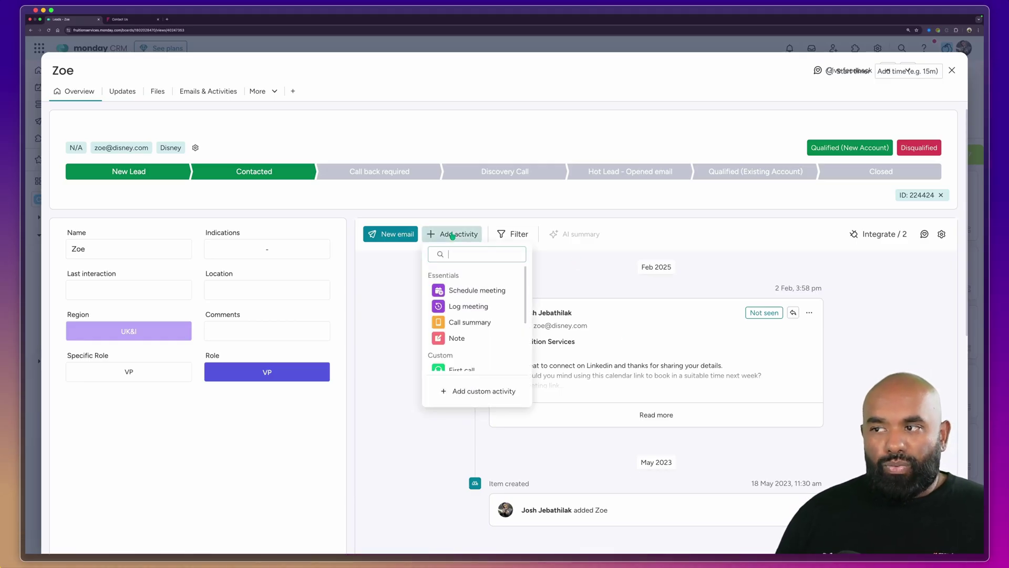
left_click(476, 293)
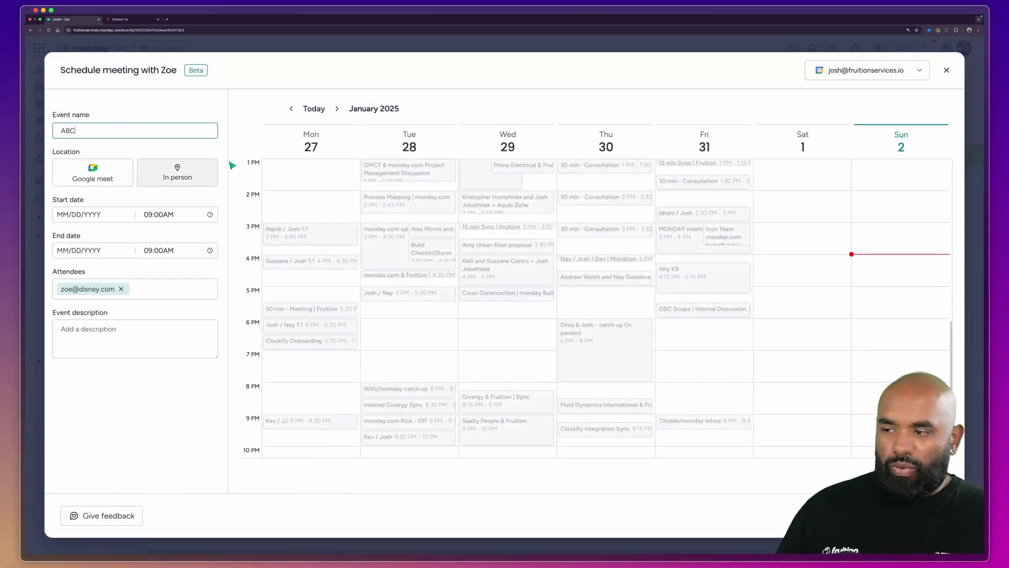
left_click(717, 349)
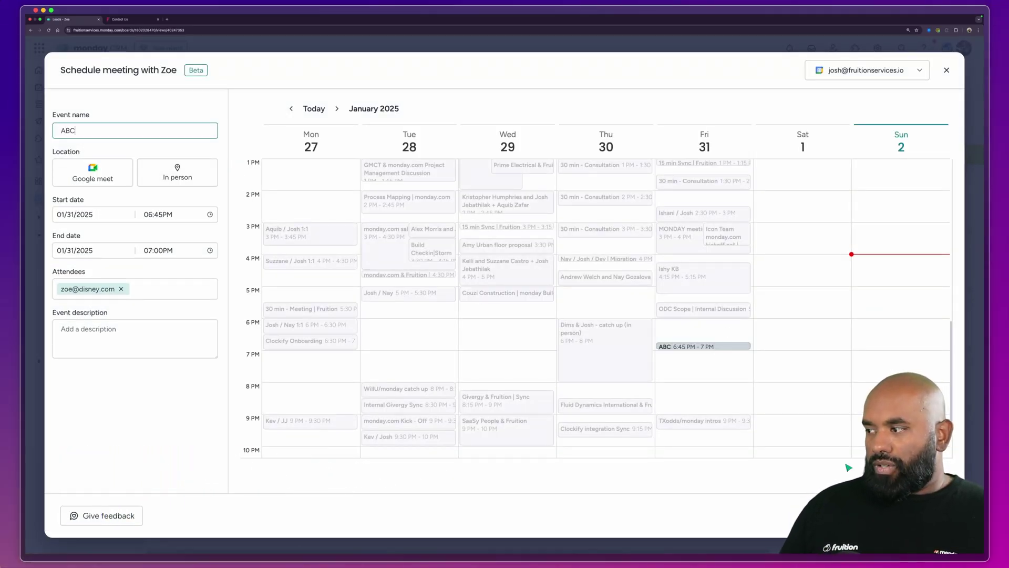
key("Return")
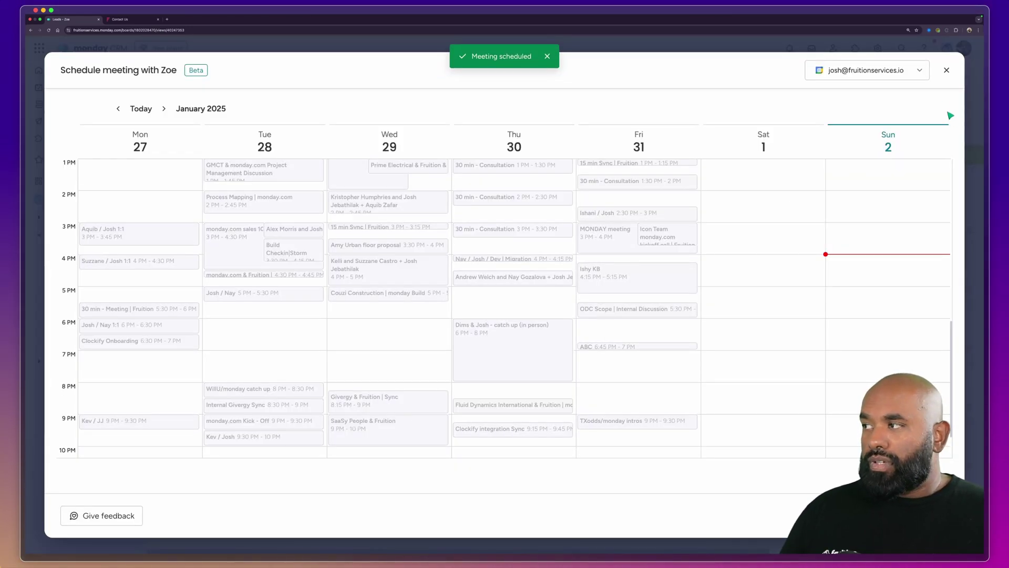
left_click(946, 71)
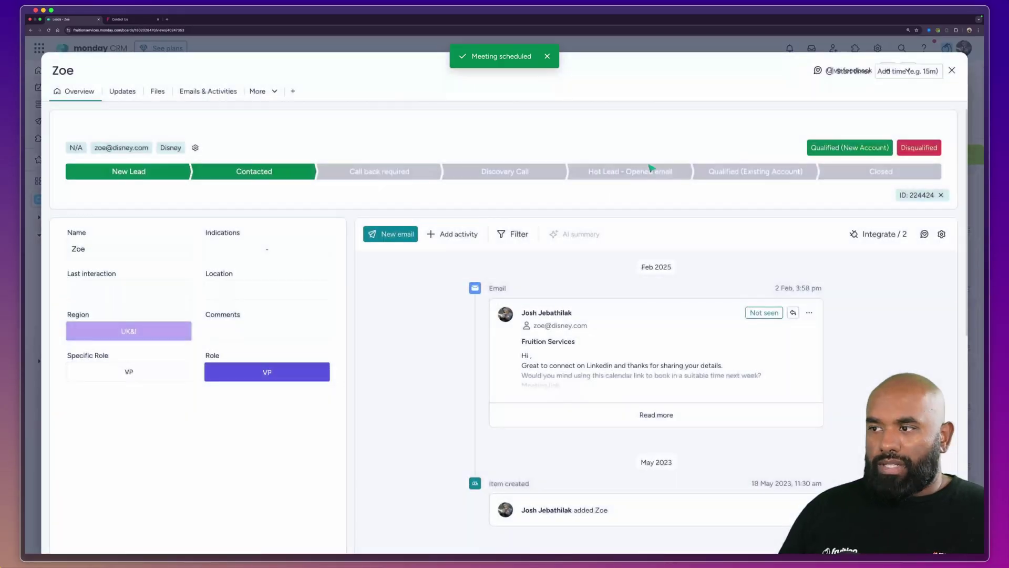
Add a 30-minute upcoming call titled 'FOLLOW UP CALL', dated 11 Feb, to Zoe's timeline.
left_click(442, 235)
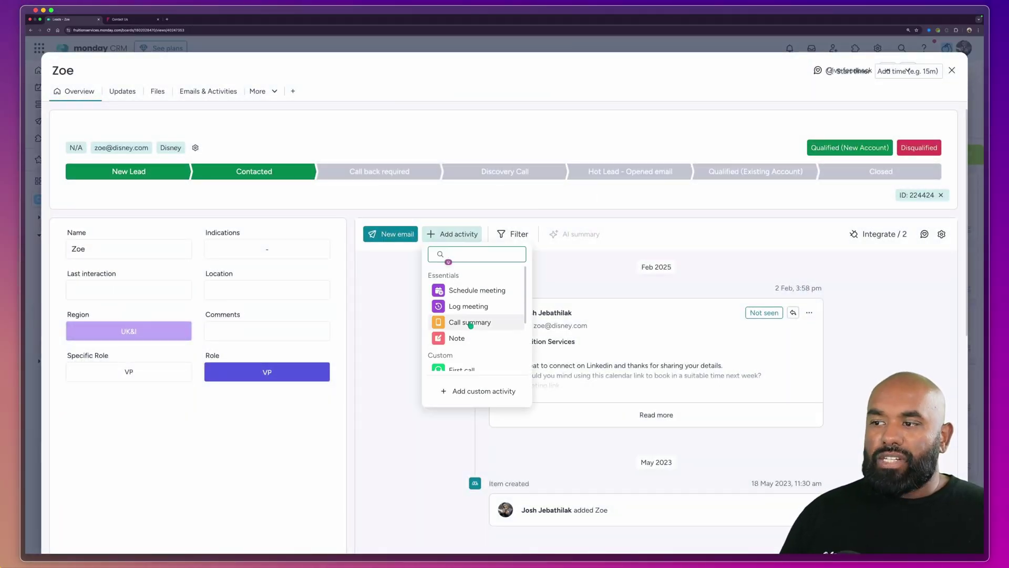
left_click(470, 323)
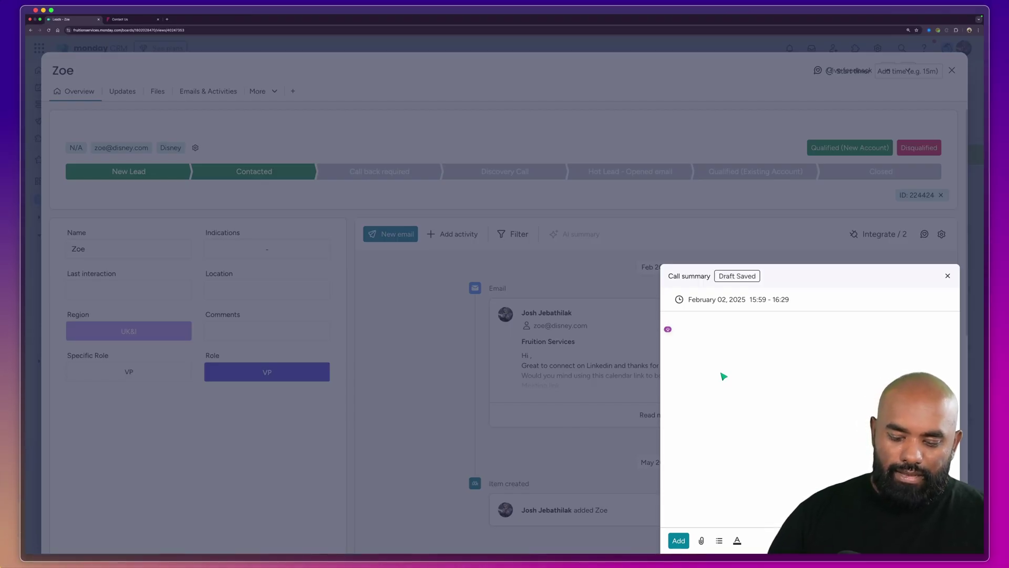
type("FOLLOW UP CALL")
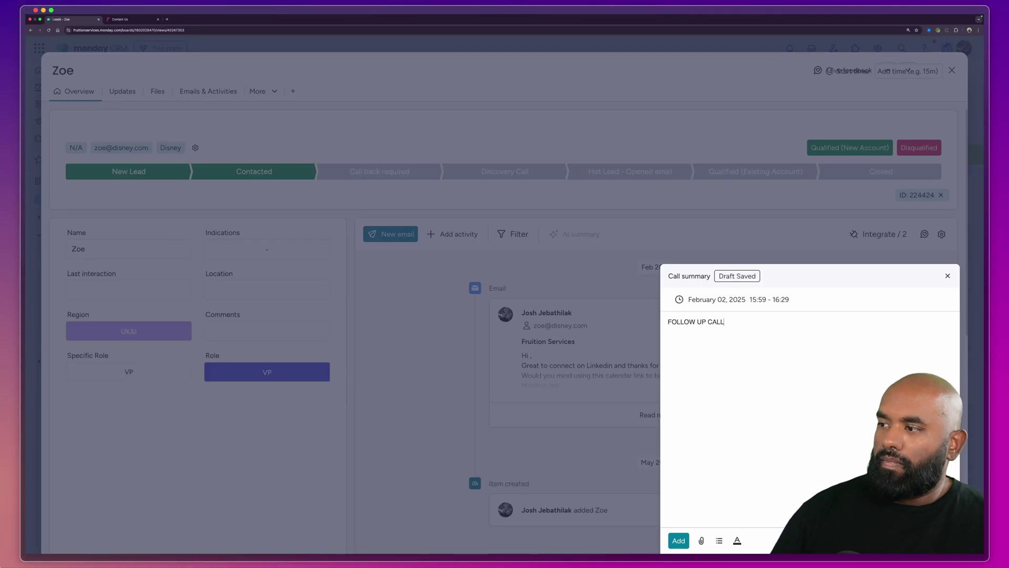
left_click(743, 303)
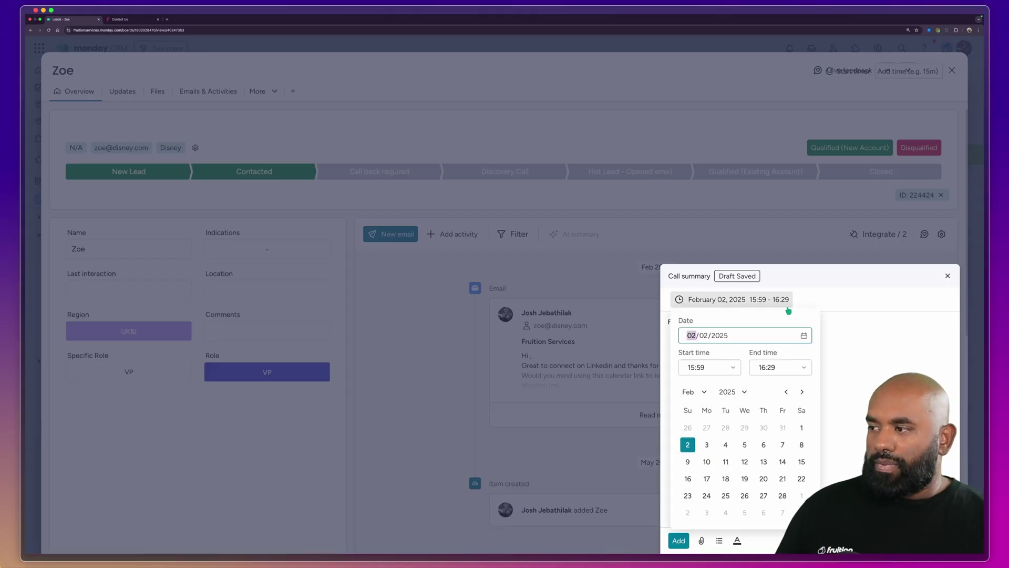
left_click(726, 461)
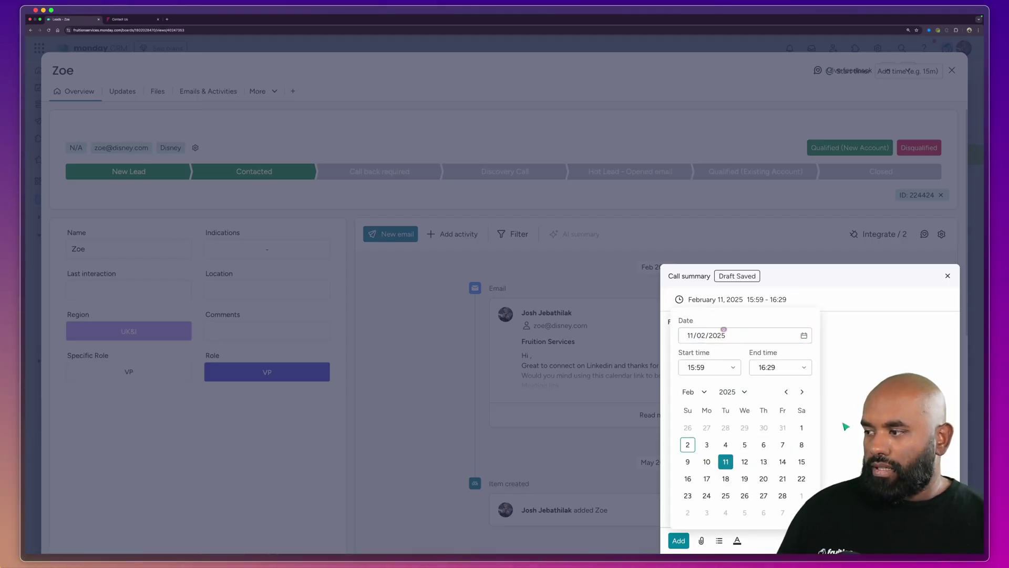
left_click(752, 500)
left_click(679, 540)
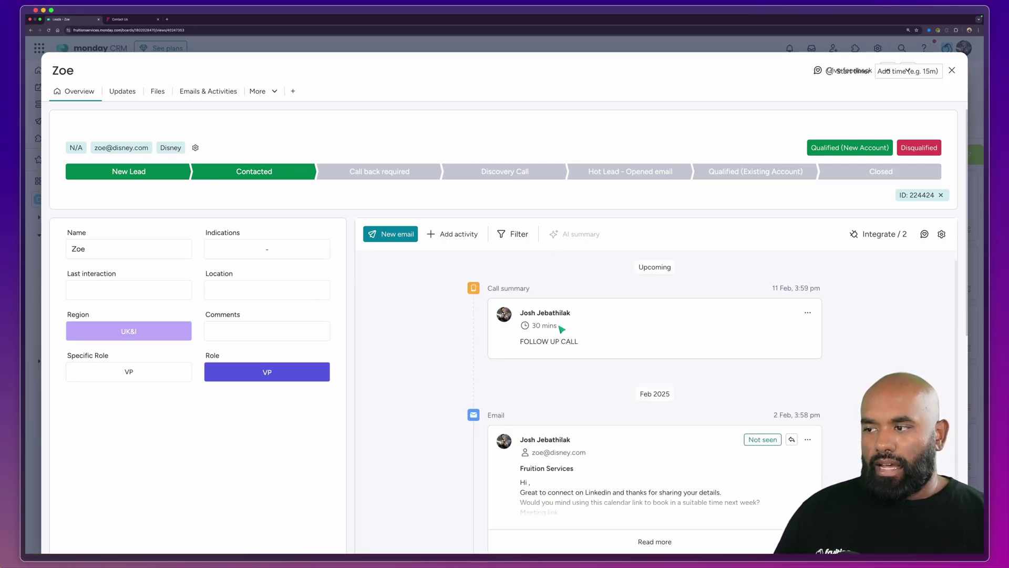
scroll(561, 329, "down", 1)
scroll(560, 390, "down", 5)
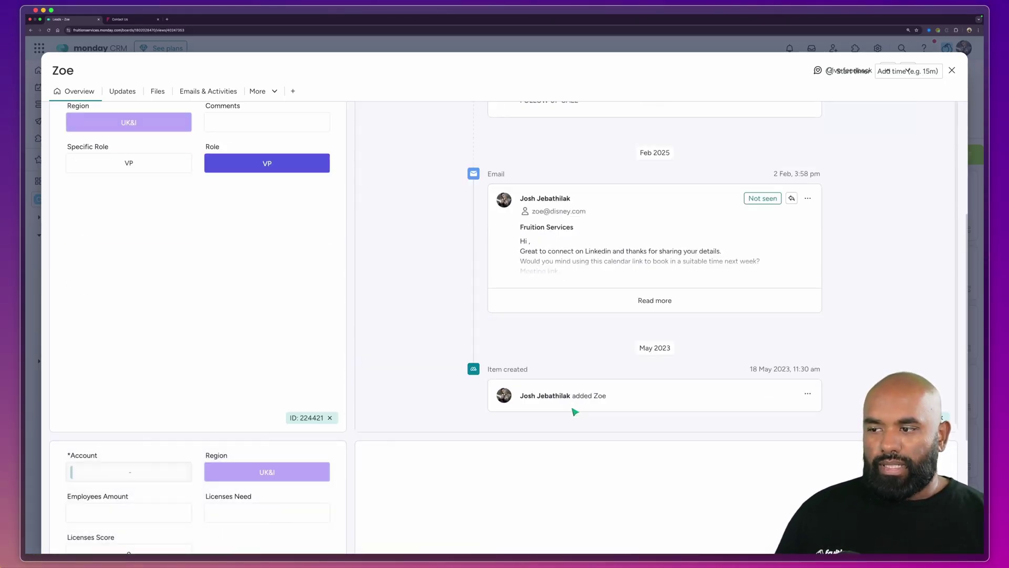
scroll(574, 413, "up", 1)
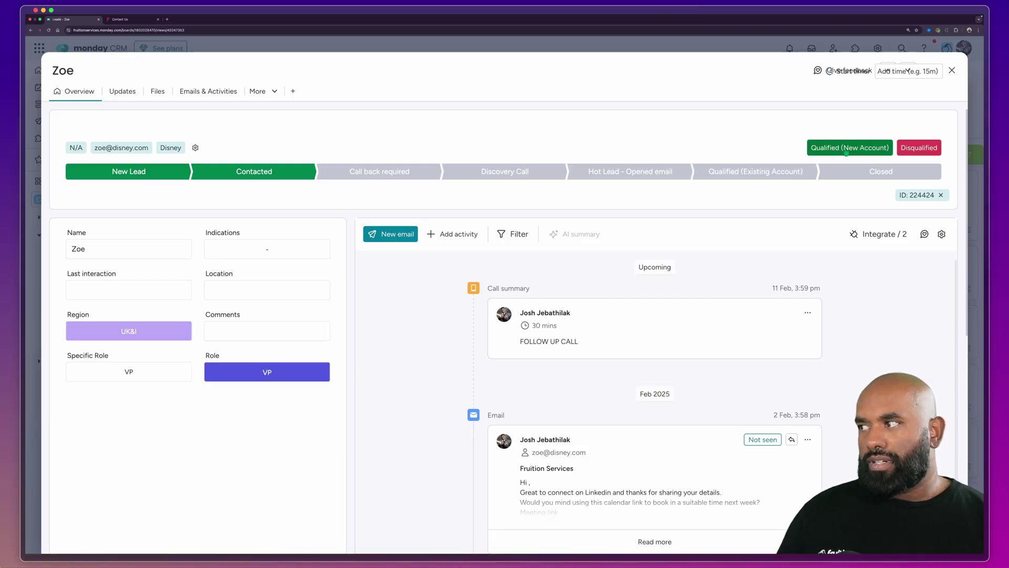
Mark Zoe as Qualified (New Account) and return to the Leads Kanban board.
left_click(847, 149)
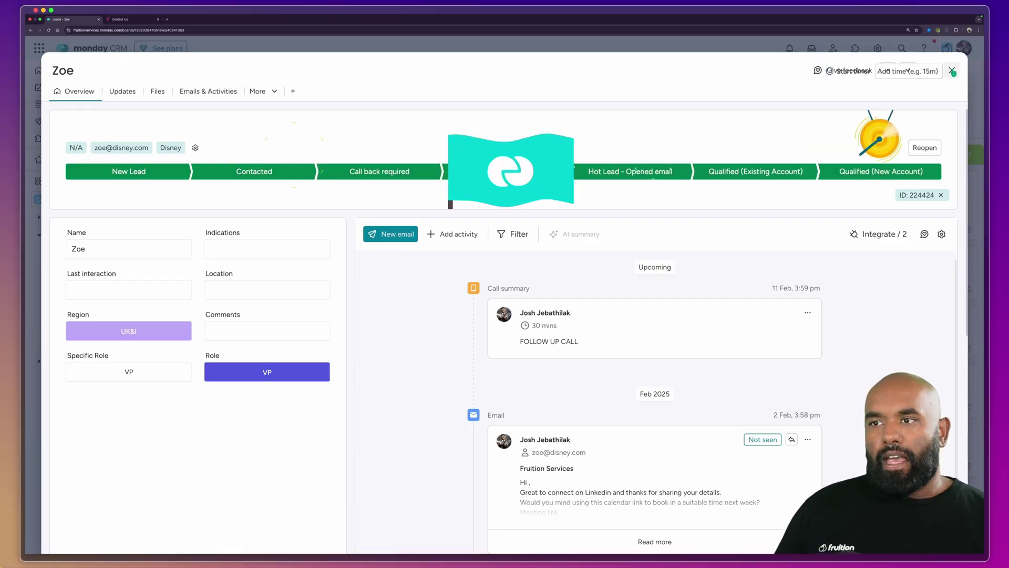
left_click(952, 71)
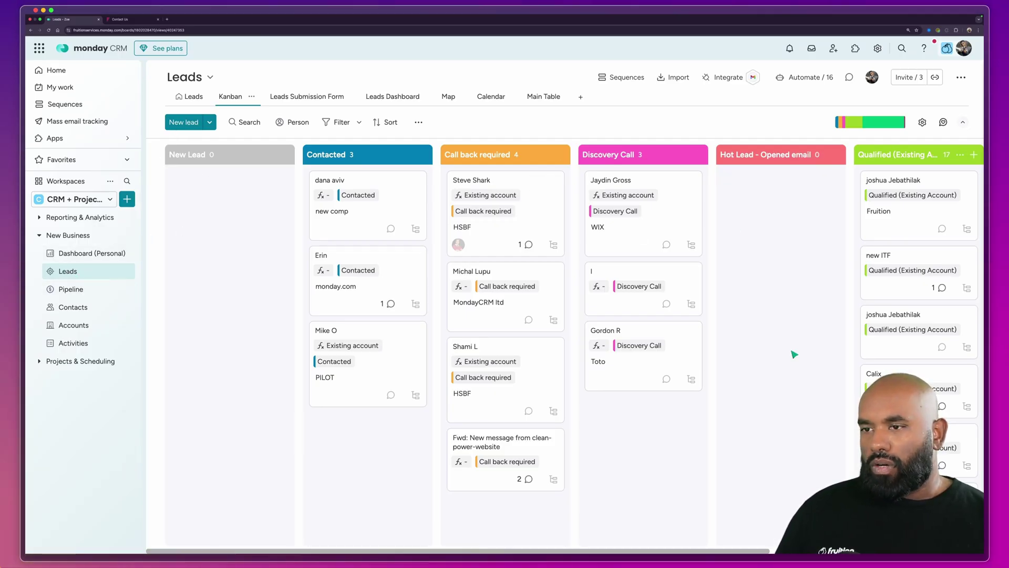
On the Pipeline board, give Zoe's deal a $55,000 contract value.
left_click(84, 289)
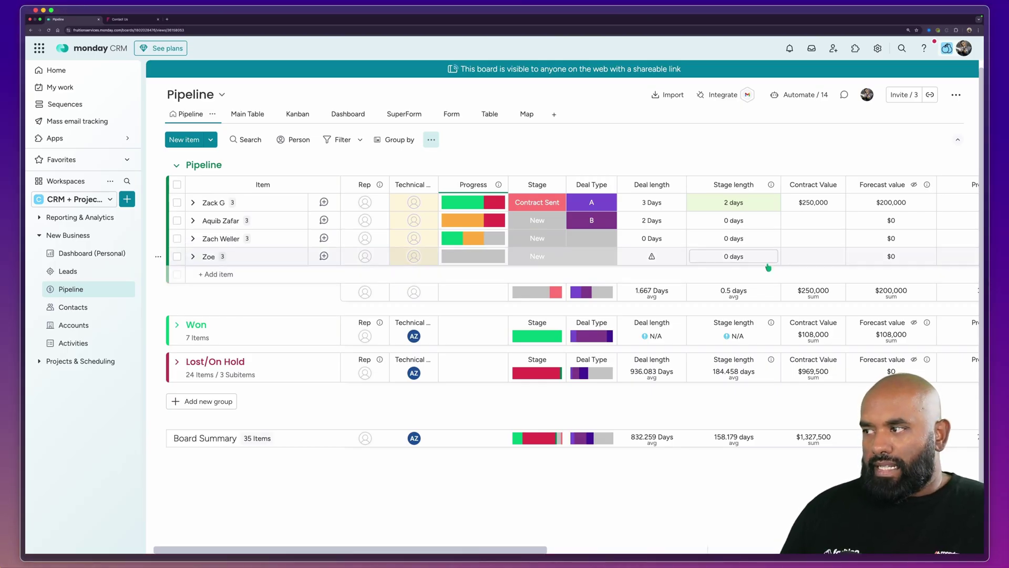
left_click(813, 256)
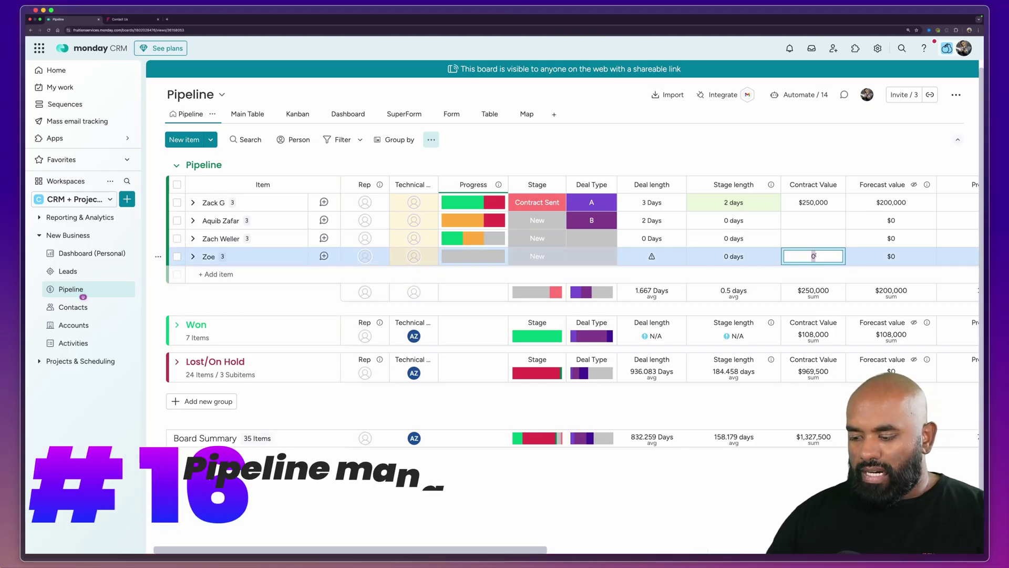
type("55000")
key("Return")
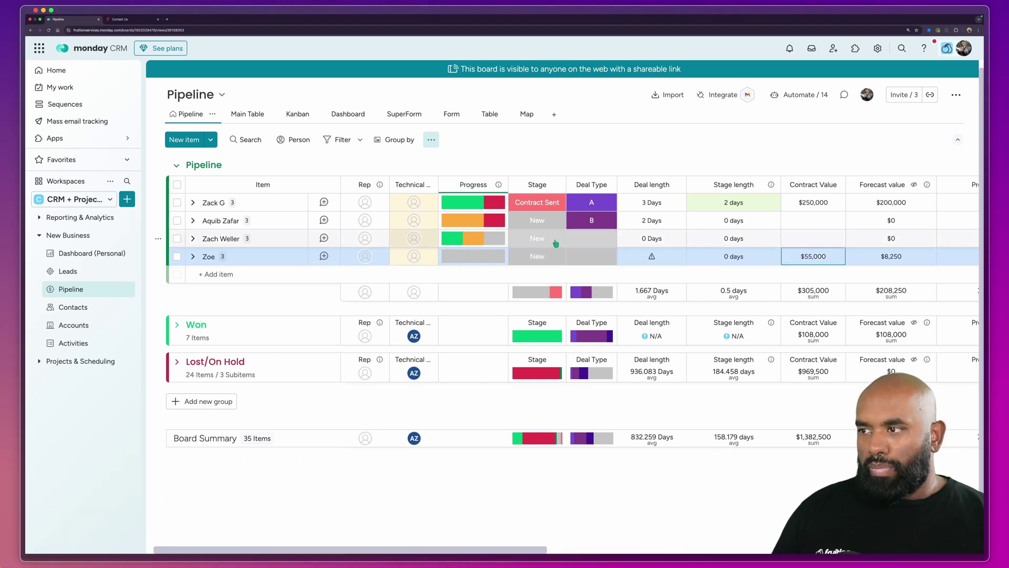
Move Zoe's deal to the Proposal stage with an expected close date of Feb 28, 2025.
scroll(568, 261, "right", 3)
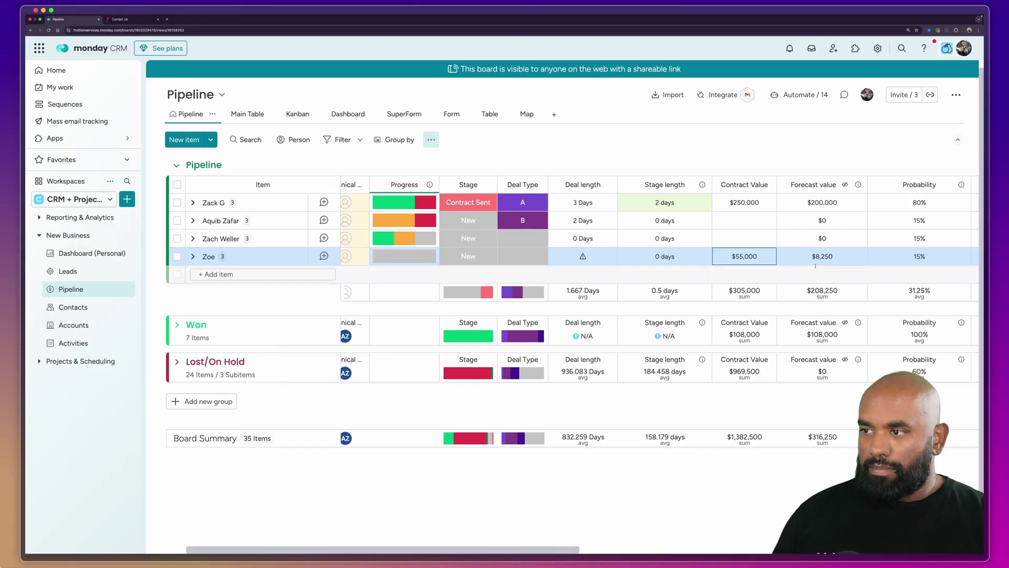
left_click(474, 260)
left_click(447, 329)
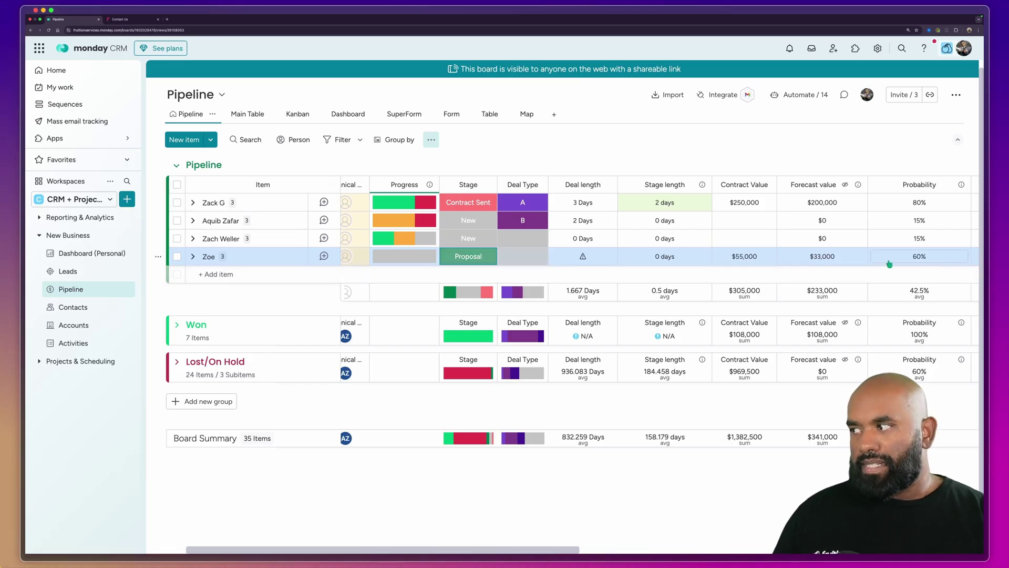
scroll(923, 263, "right", 3)
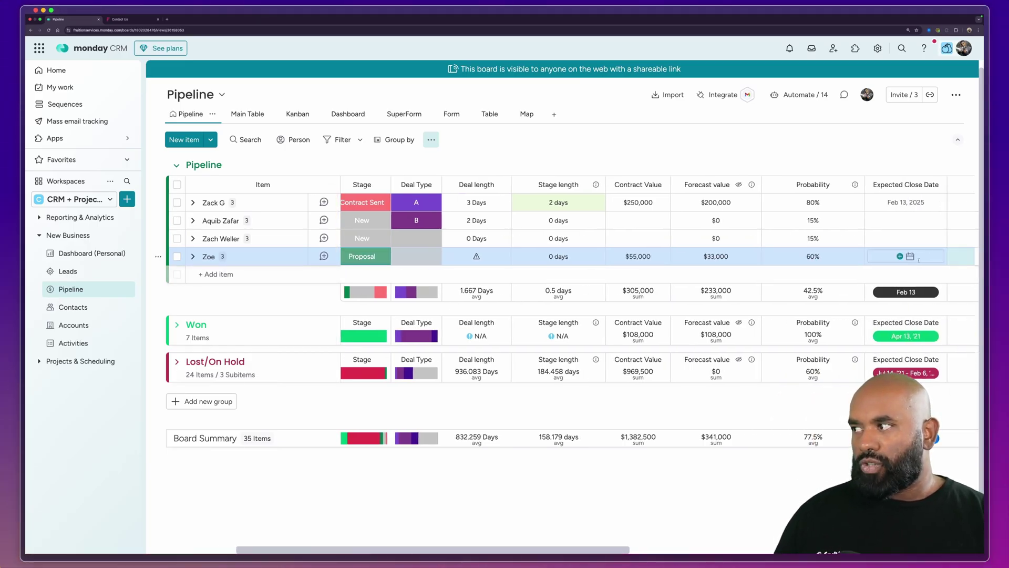
left_click(919, 259)
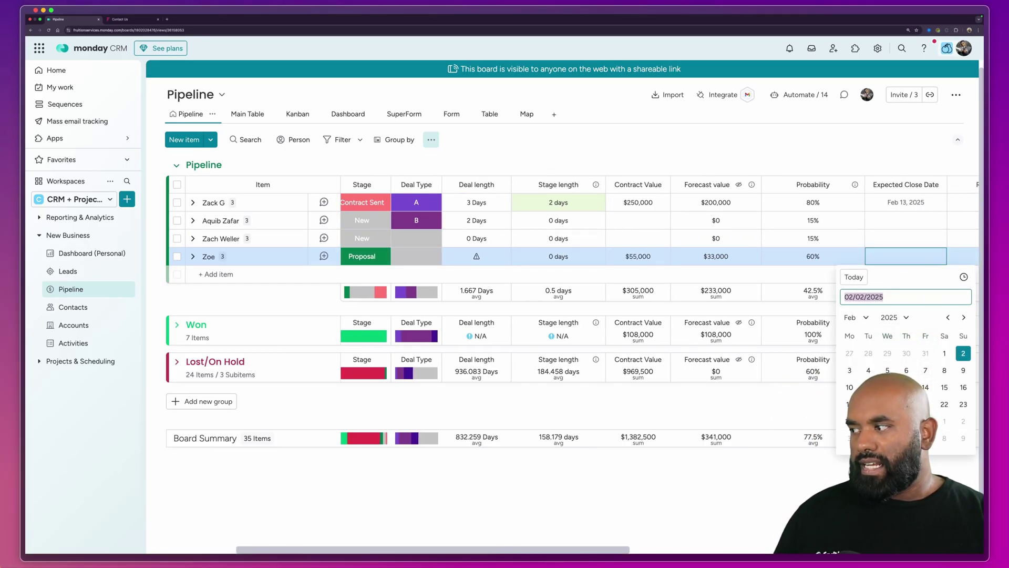
left_click(926, 421)
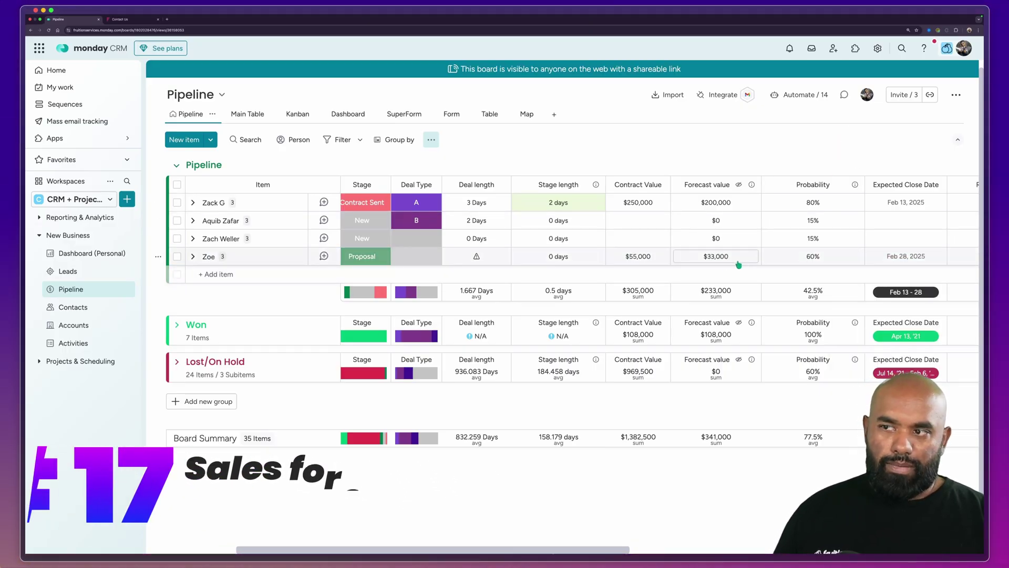
scroll(739, 264, "left", 5)
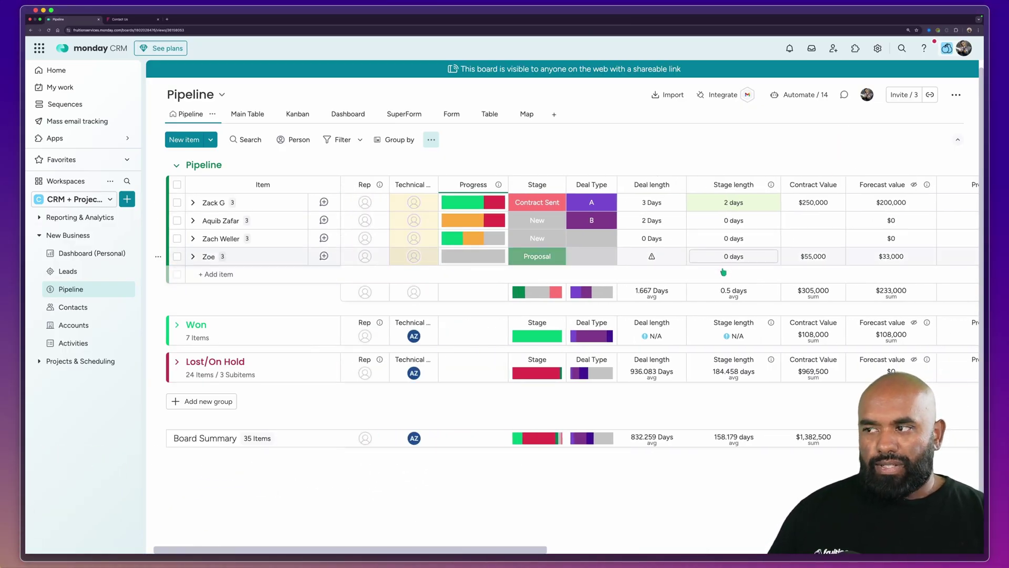
Set Zoe's deal type to B and mark its Presentation Deck and Pricing subitems Working on it.
left_click(600, 260)
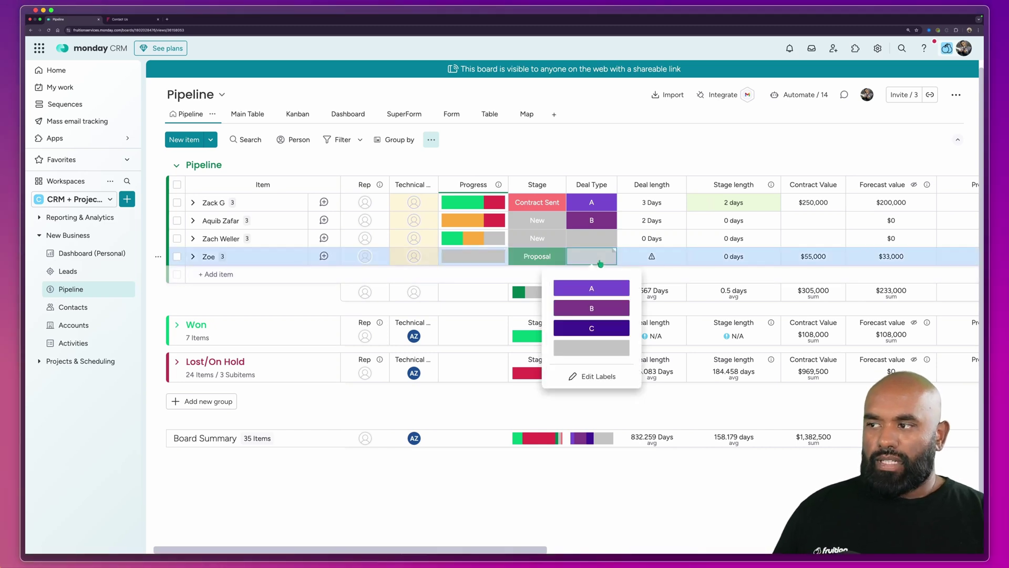
left_click(569, 308)
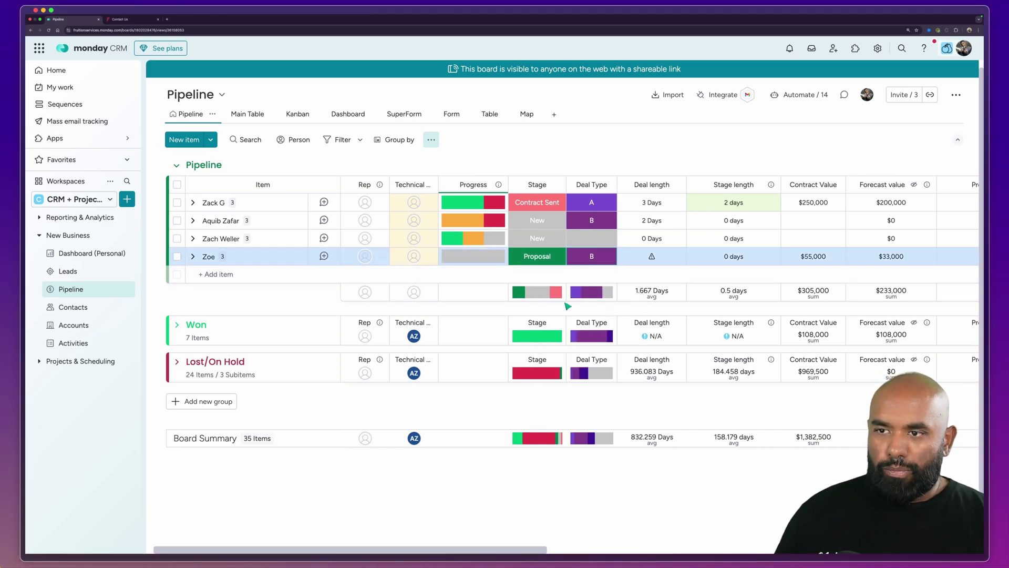
left_click(193, 257)
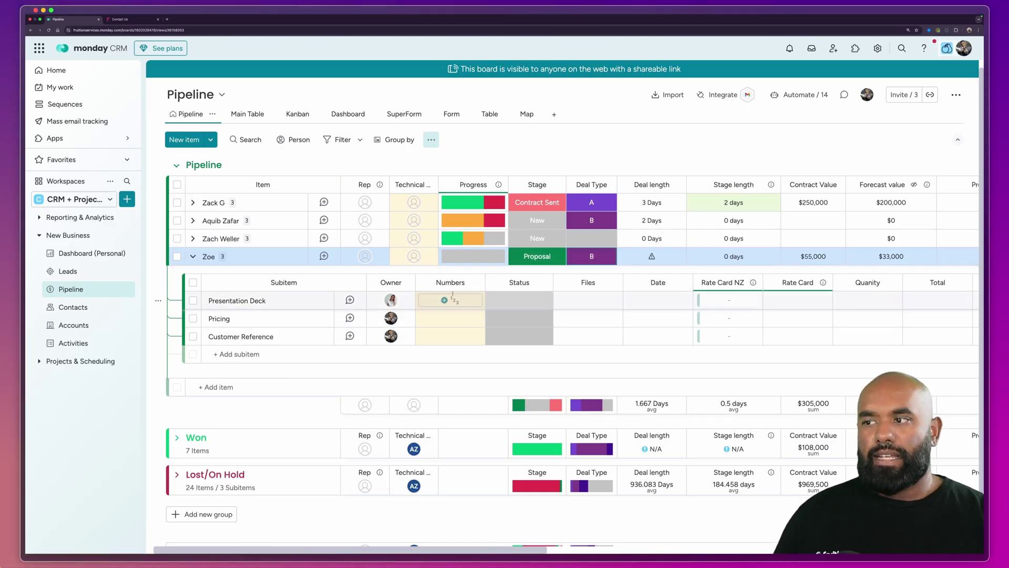
left_click(496, 301)
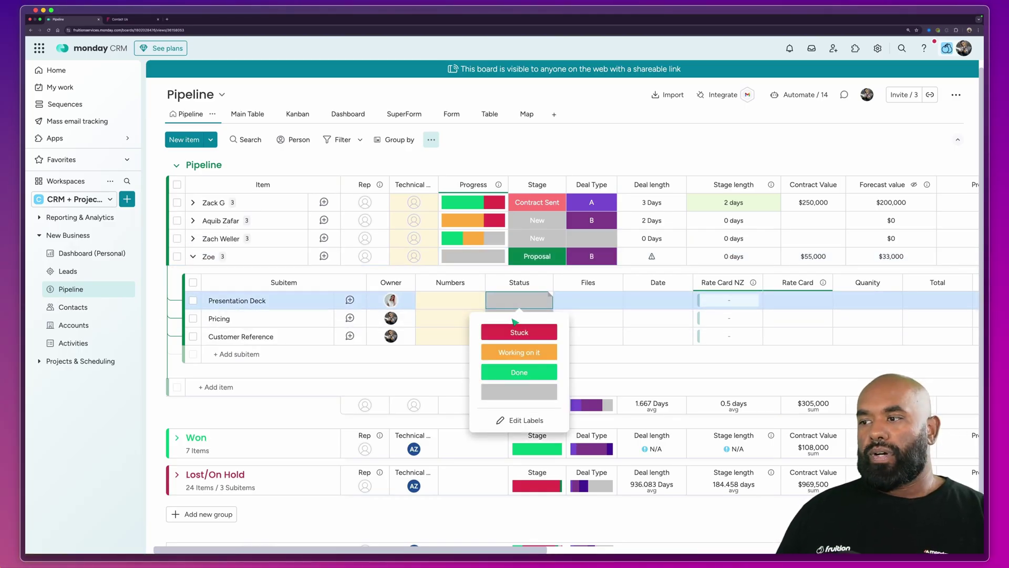
left_click(528, 362)
left_click(521, 320)
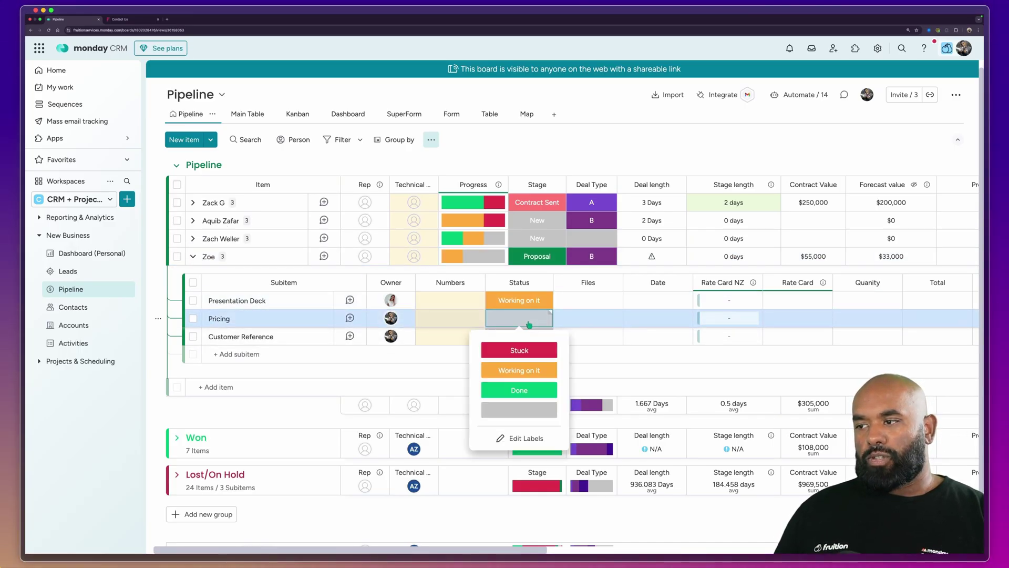
left_click(532, 368)
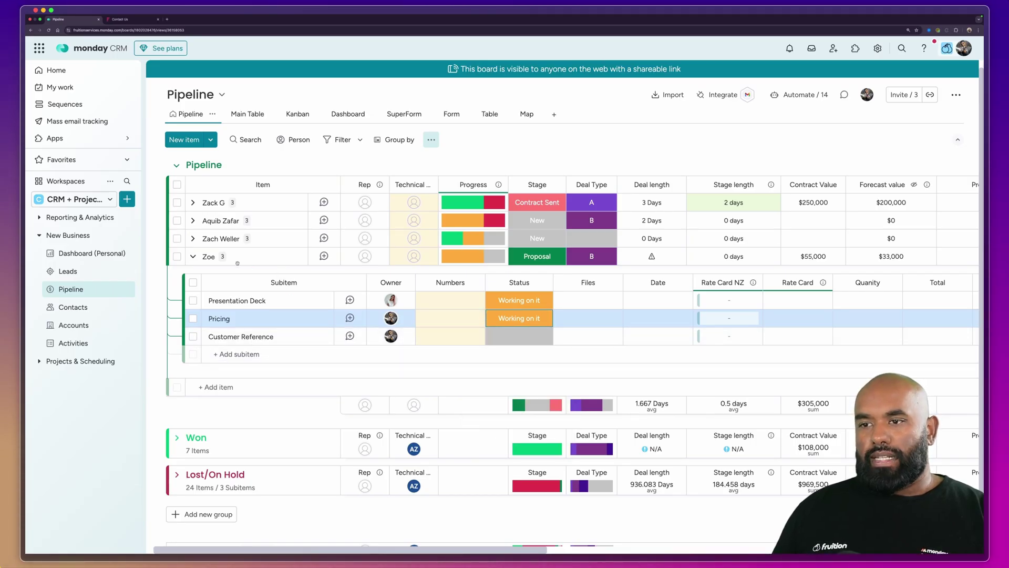
left_click(193, 257)
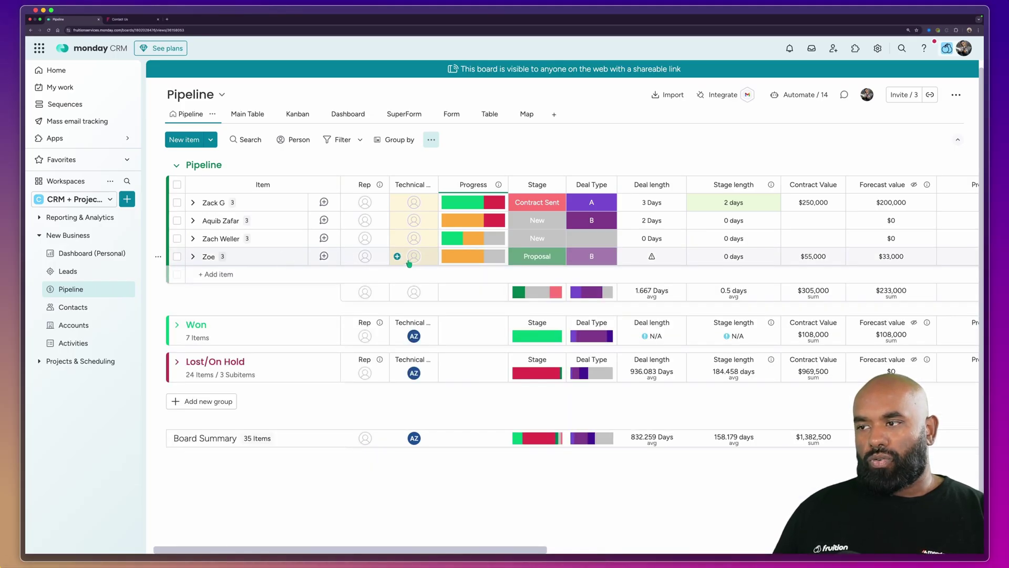
mouse_move(466, 264)
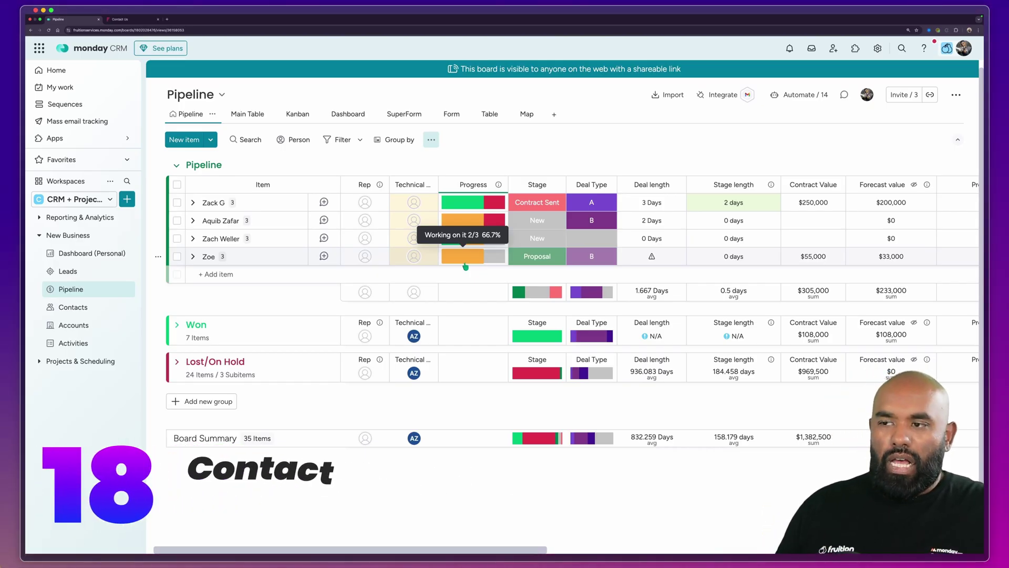
Switch to the Contacts board under New Business in the sidebar.
left_click(70, 313)
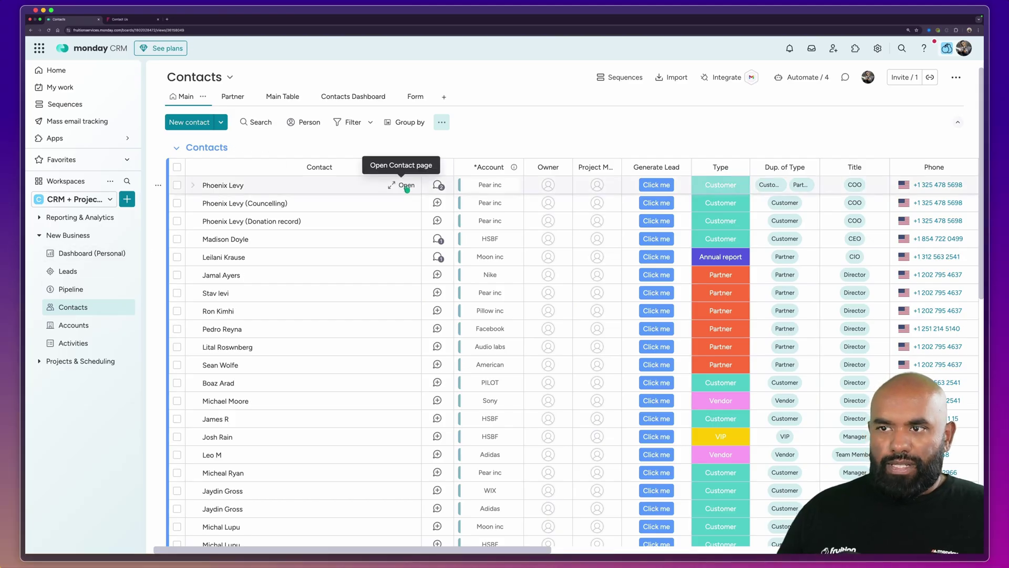
Open the first contact's page and review its activity feed and linked Pear inc account.
left_click(405, 186)
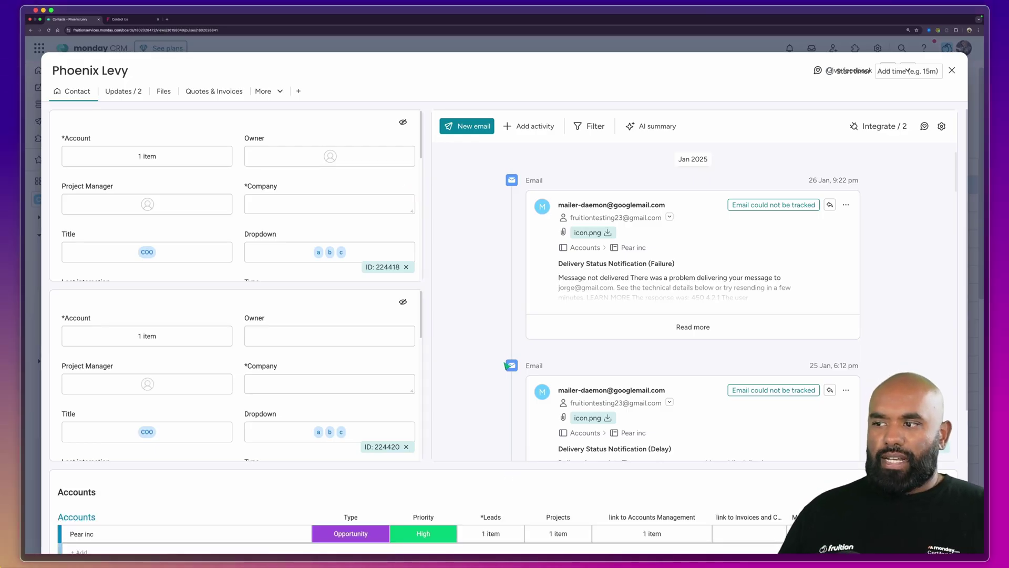
scroll(506, 364, "down", 10)
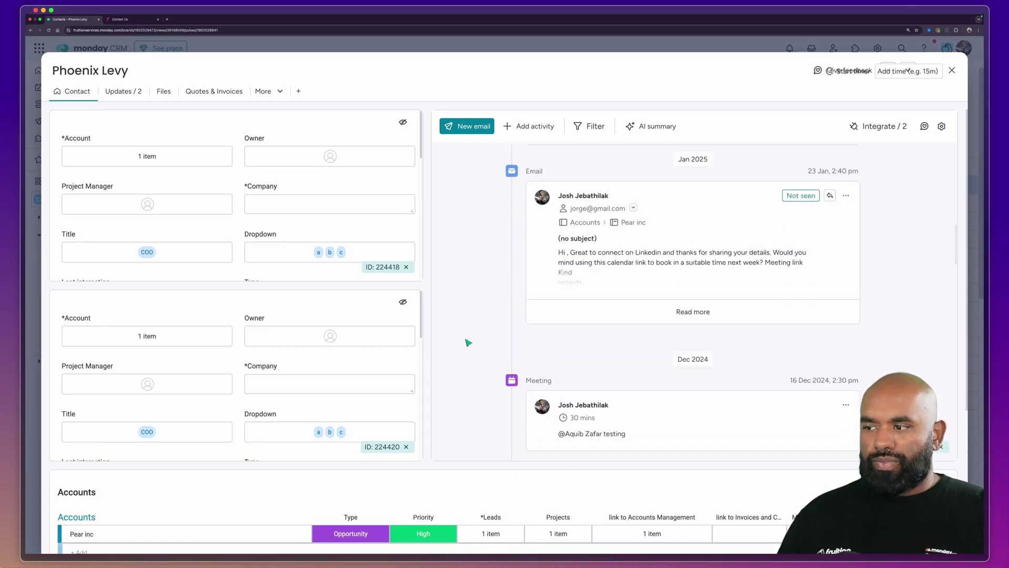
scroll(469, 343, "down", 5)
scroll(419, 491, "down", 5)
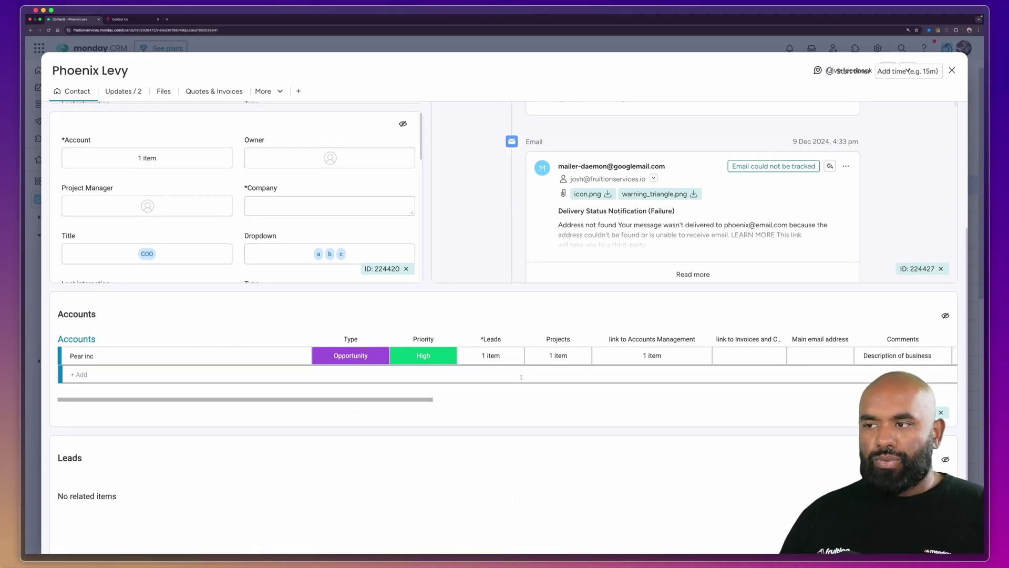
scroll(511, 409, "down", 1)
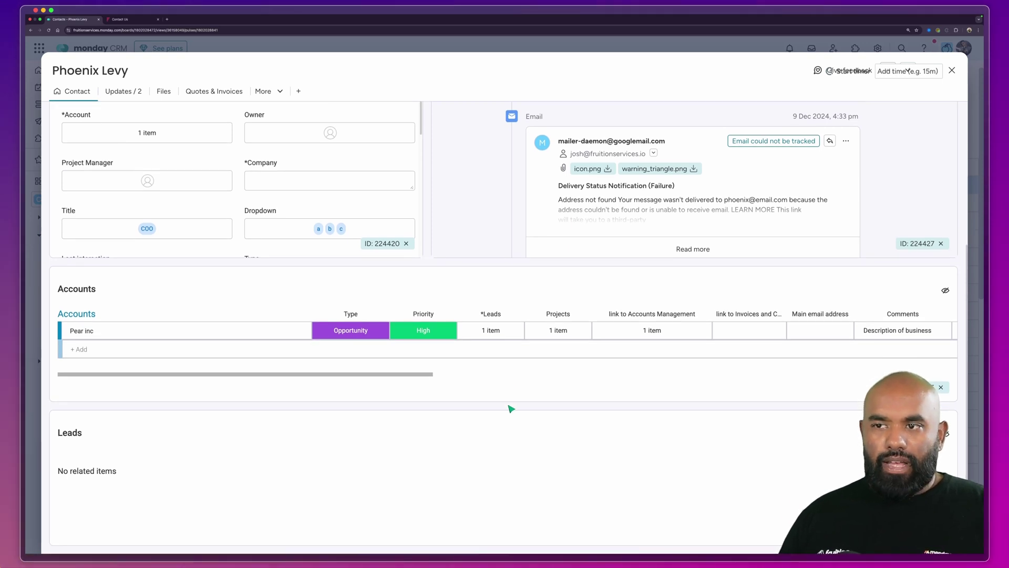
scroll(511, 409, "up", 4)
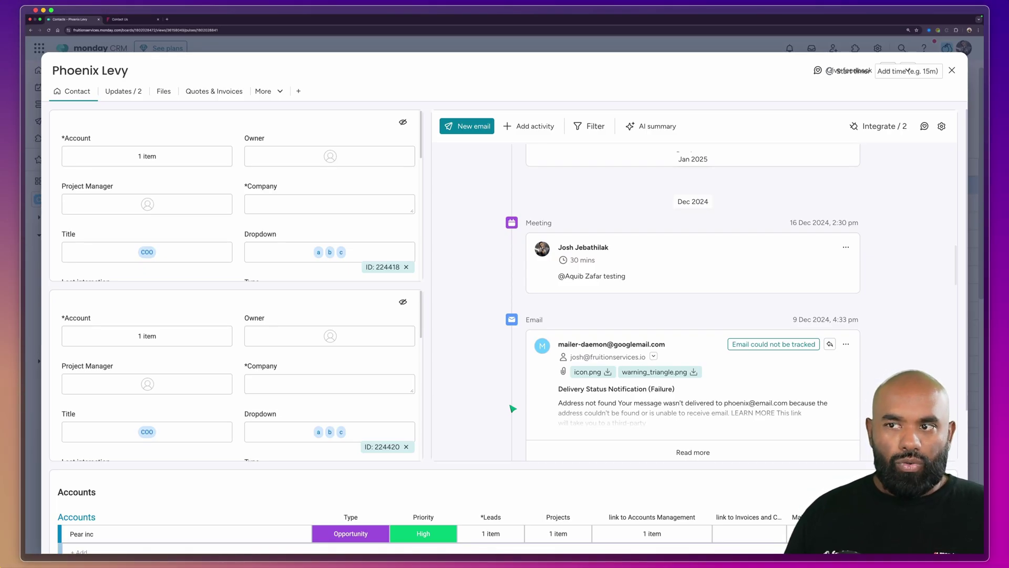
Select all 43 contacts, preview a mass email draft in the HTML editor, then discard it.
left_click(953, 70)
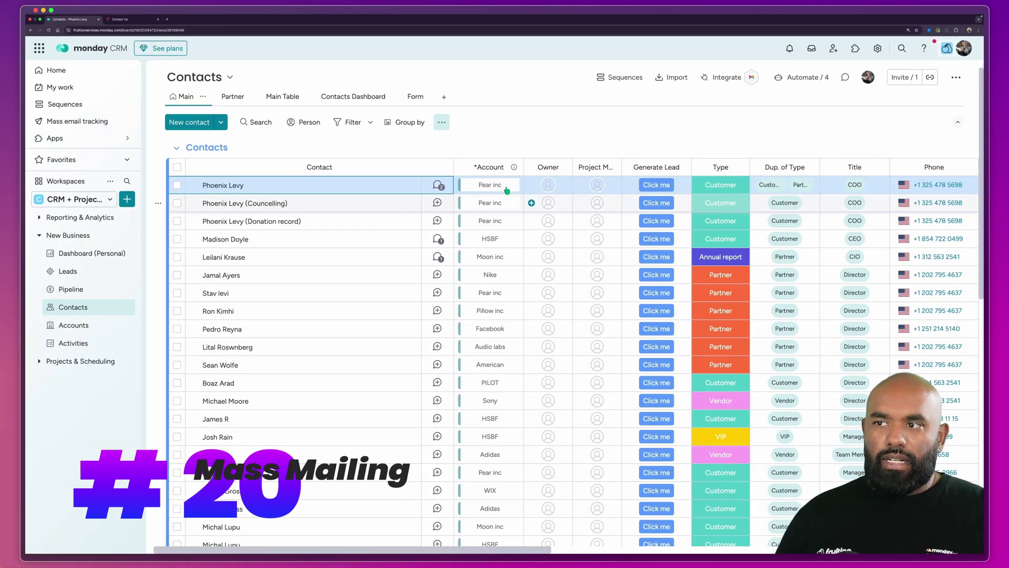
left_click(177, 167)
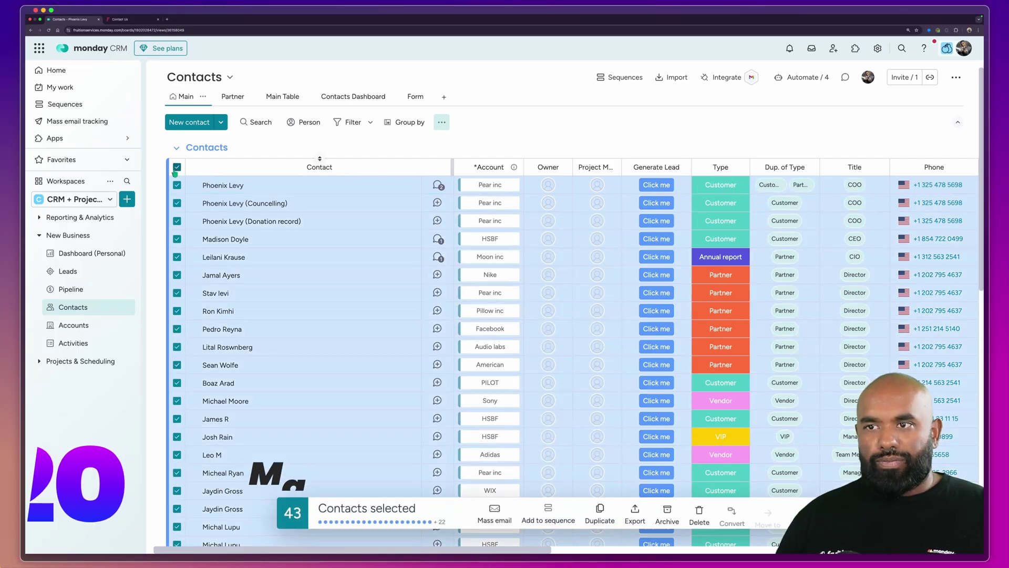
left_click(495, 518)
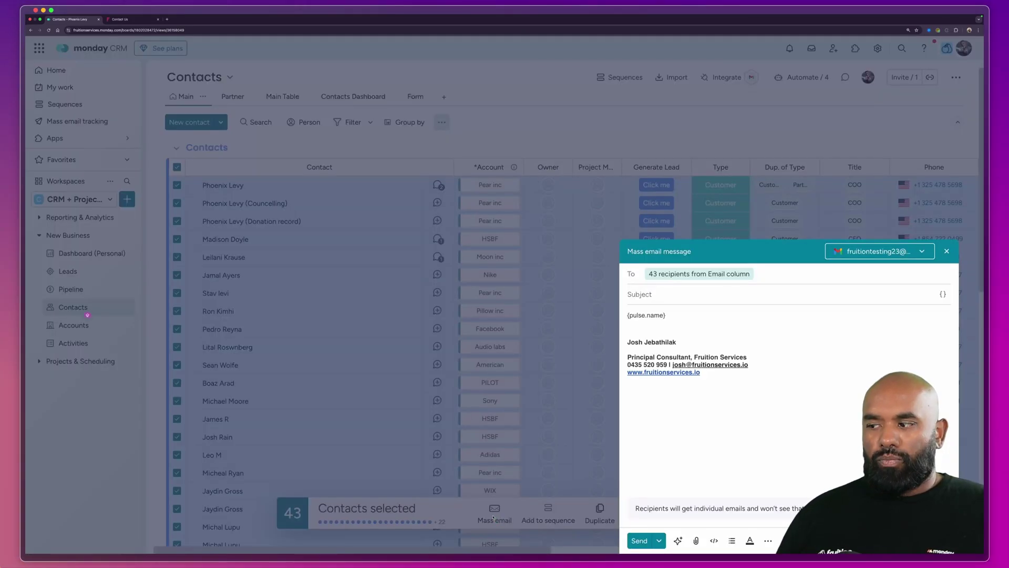
left_click(715, 542)
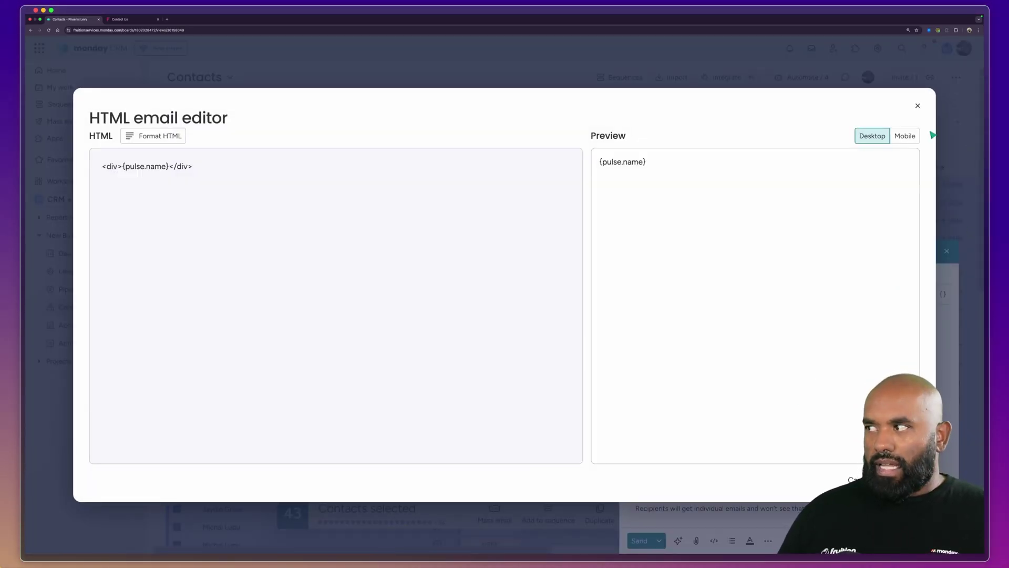
left_click(918, 106)
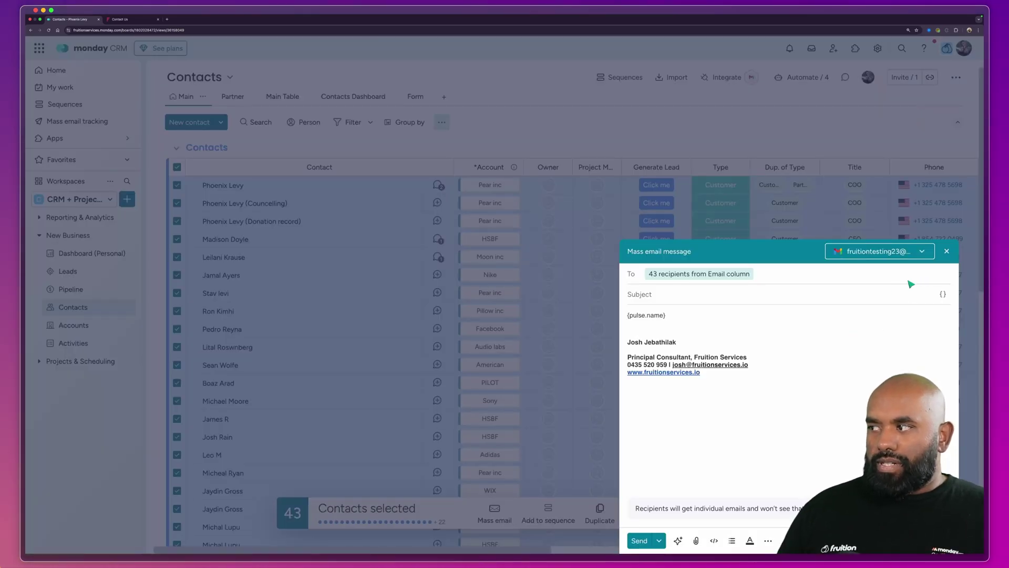
left_click(947, 251)
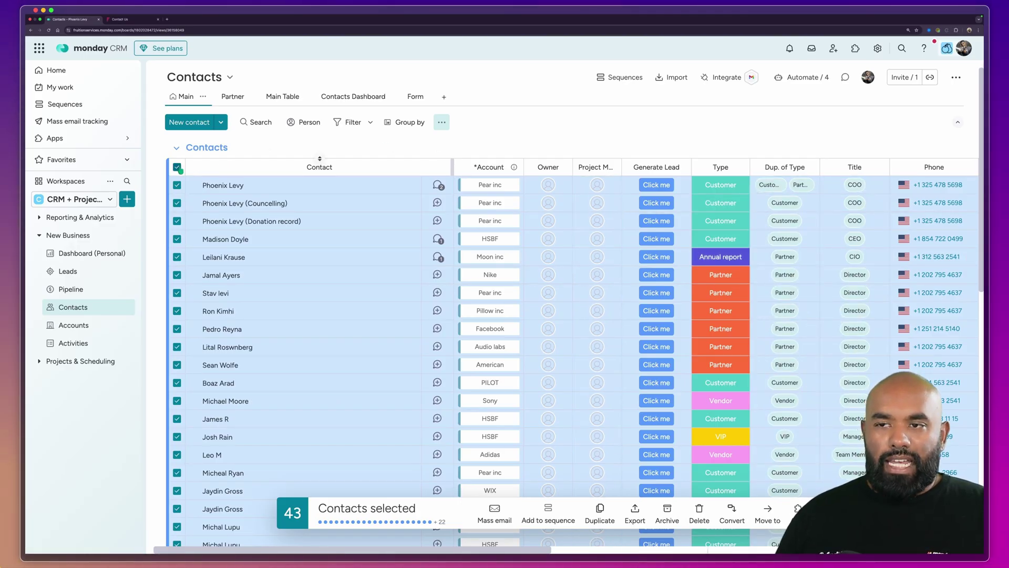
Clear the contact selection and switch to the Partner view of contacts.
left_click(177, 167)
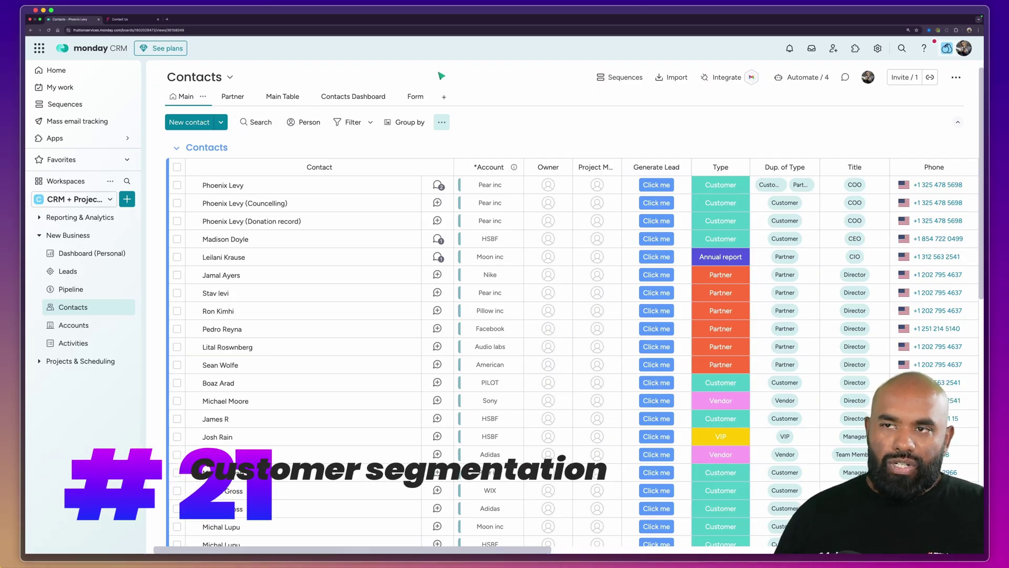
left_click(231, 97)
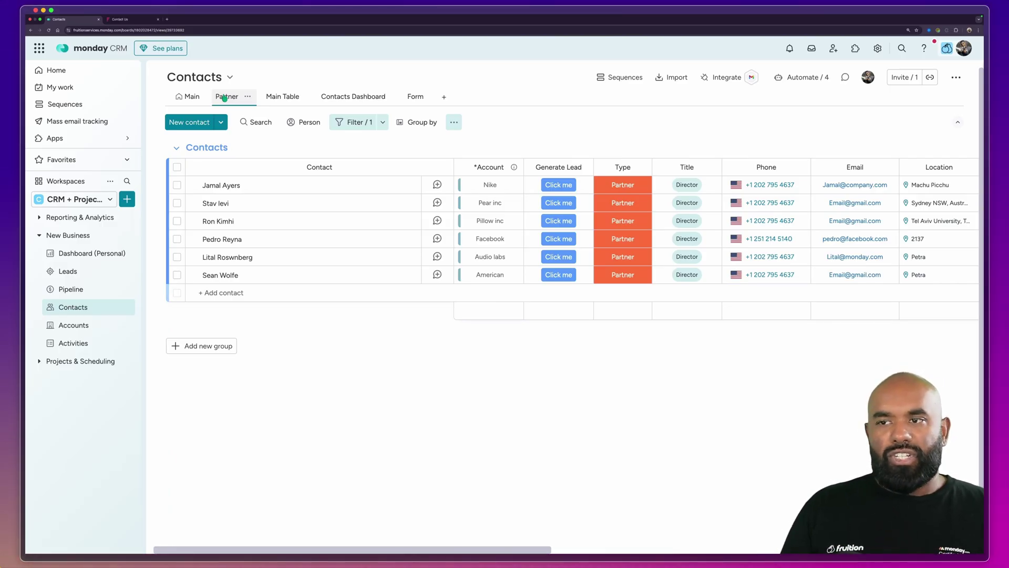
left_click(177, 167)
left_click(177, 168)
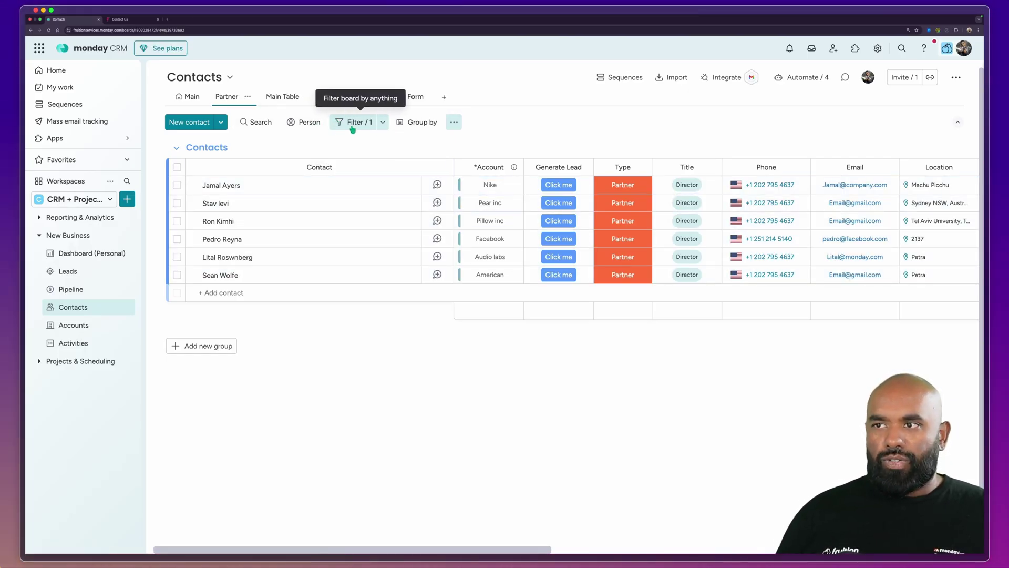
Add Customer to the Type quick filter, showing 36 of 43 contacts.
left_click(370, 128)
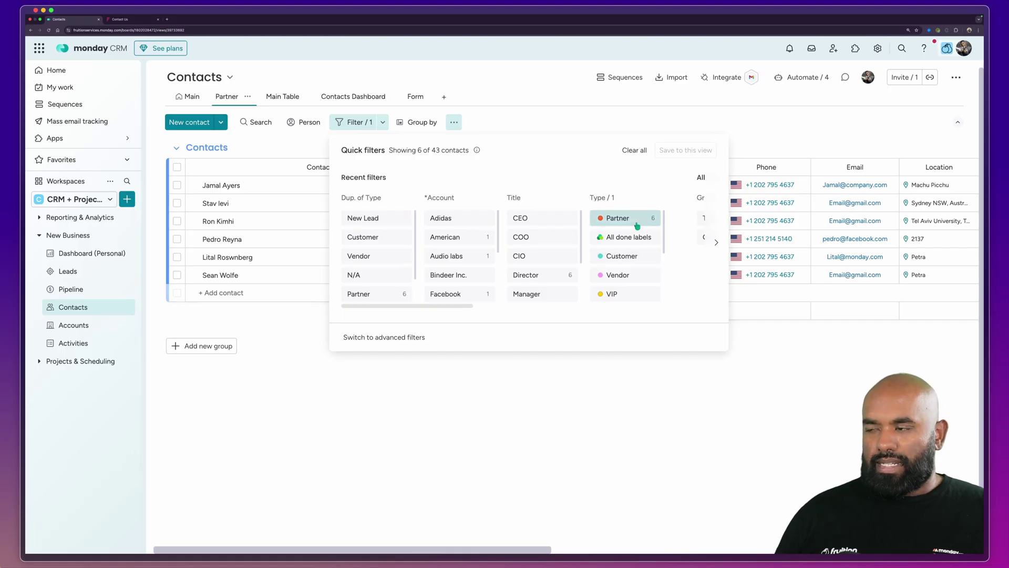
left_click(622, 256)
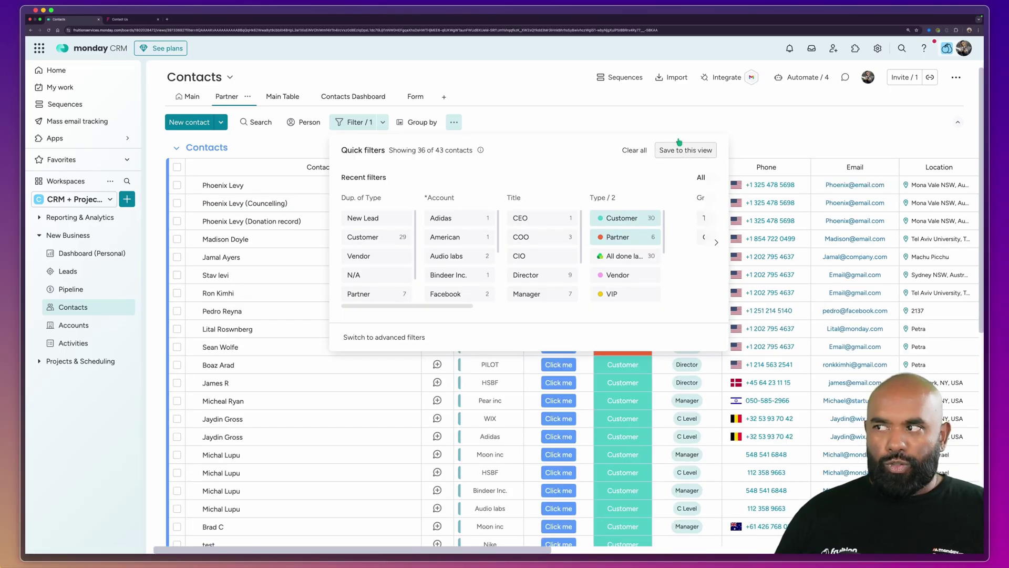
left_click(578, 98)
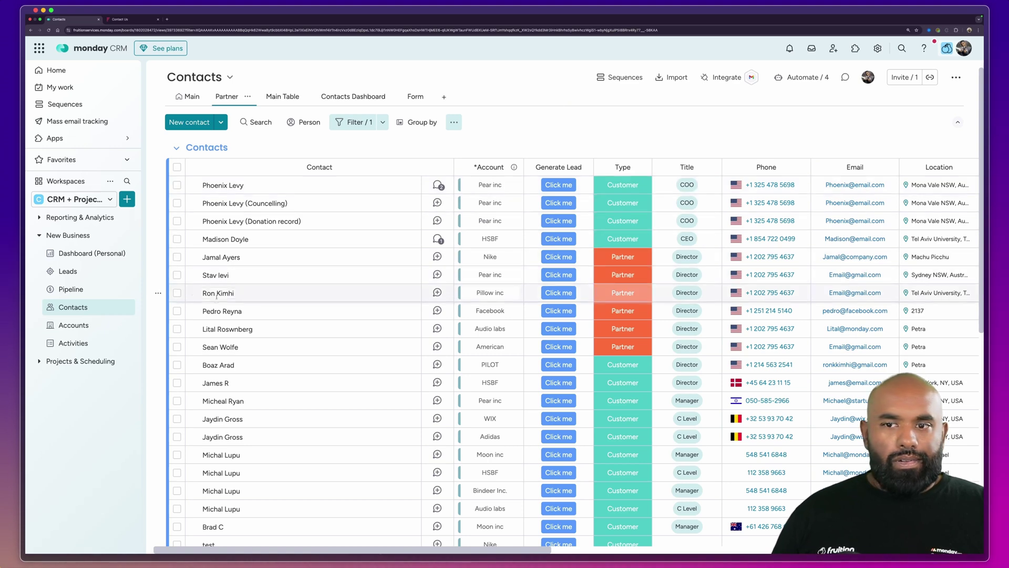
On the Accounts board, review the Pear inc account card and close it.
left_click(107, 326)
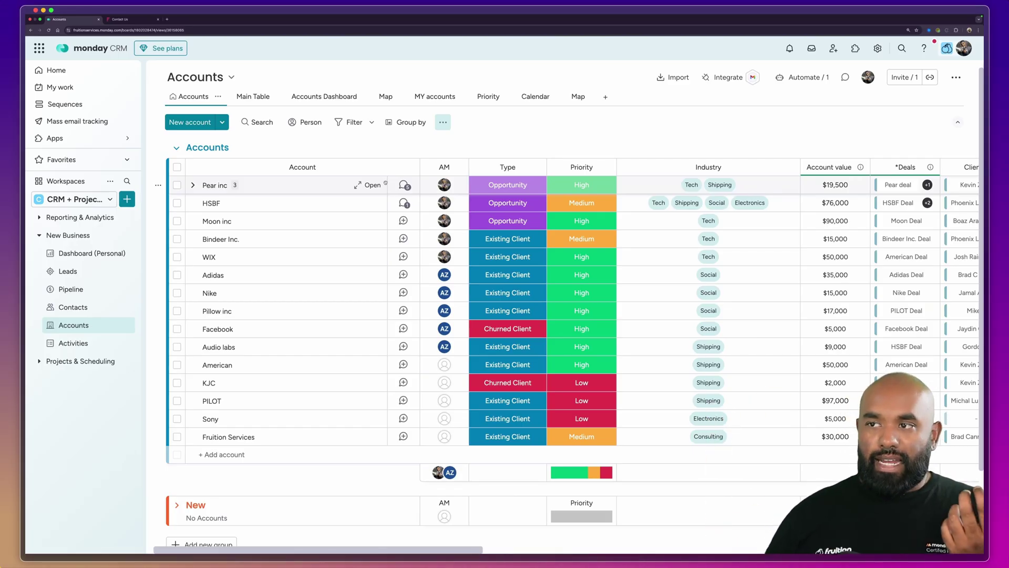
left_click(371, 186)
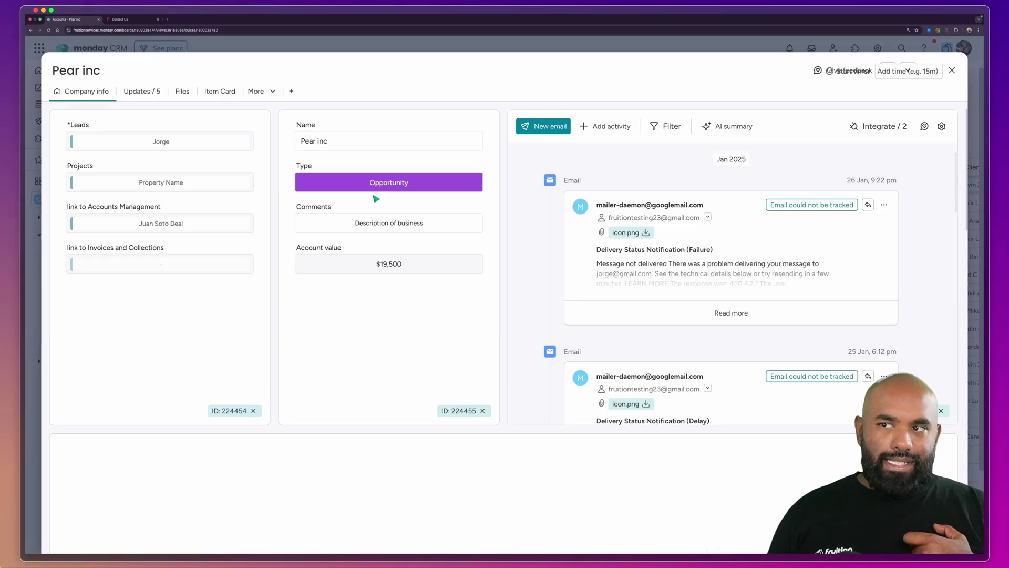
left_click(952, 71)
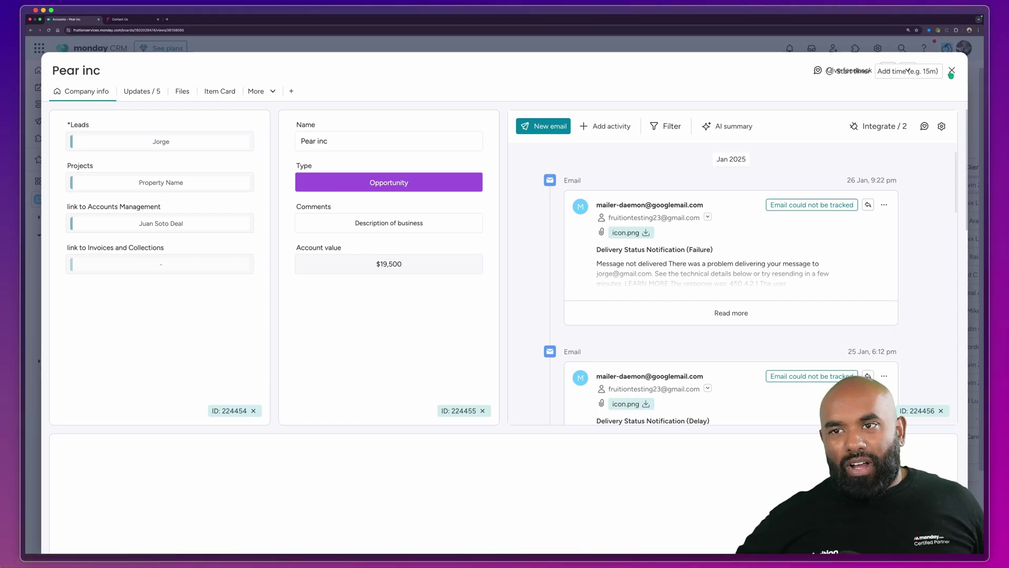
left_click(951, 72)
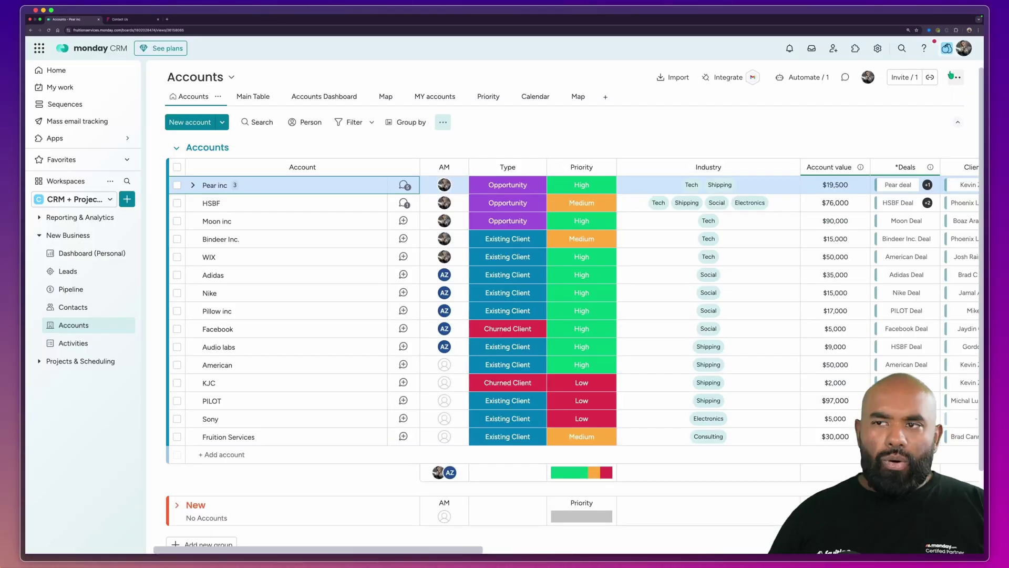